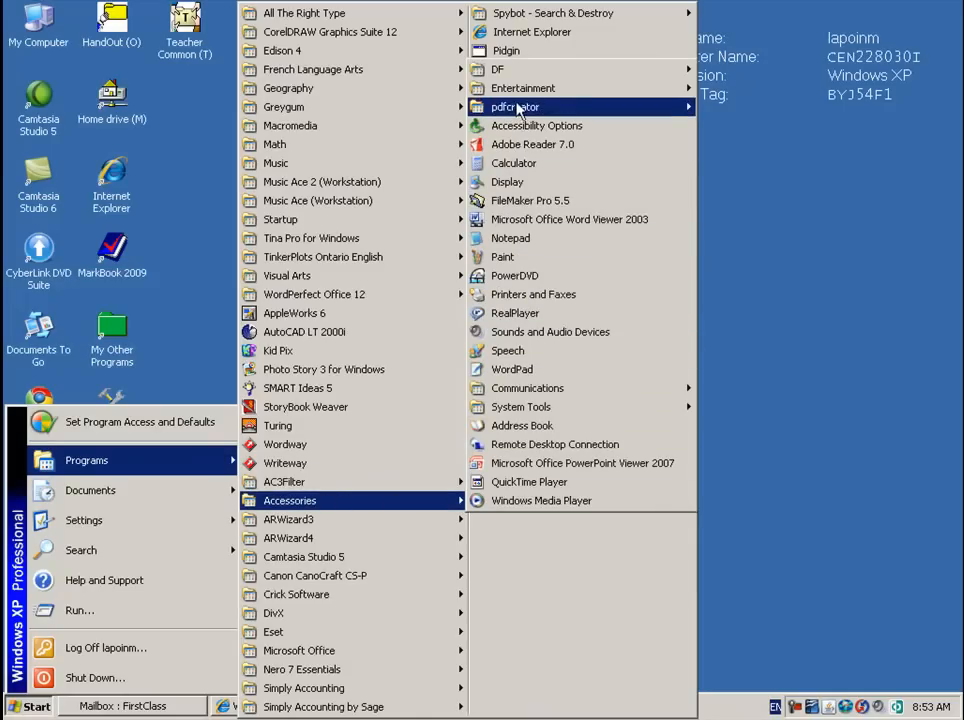
- Launch Windows Movie Maker and browse to the Computers\movie folder on the HandOut (O:) drive for a picture import
mouse_move(522, 88)
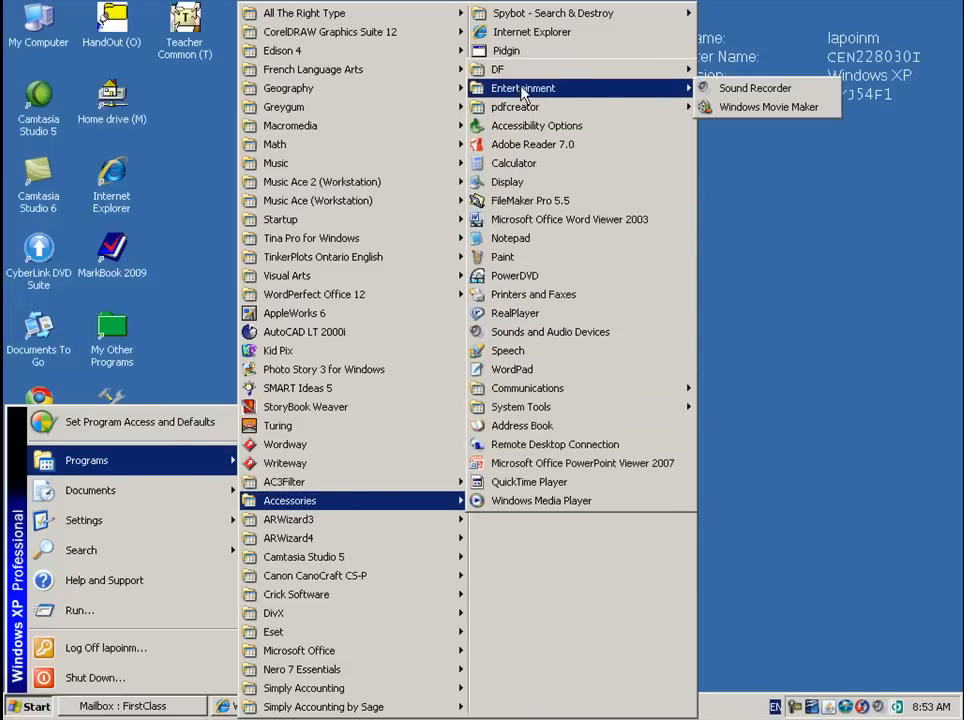
left_click(741, 109)
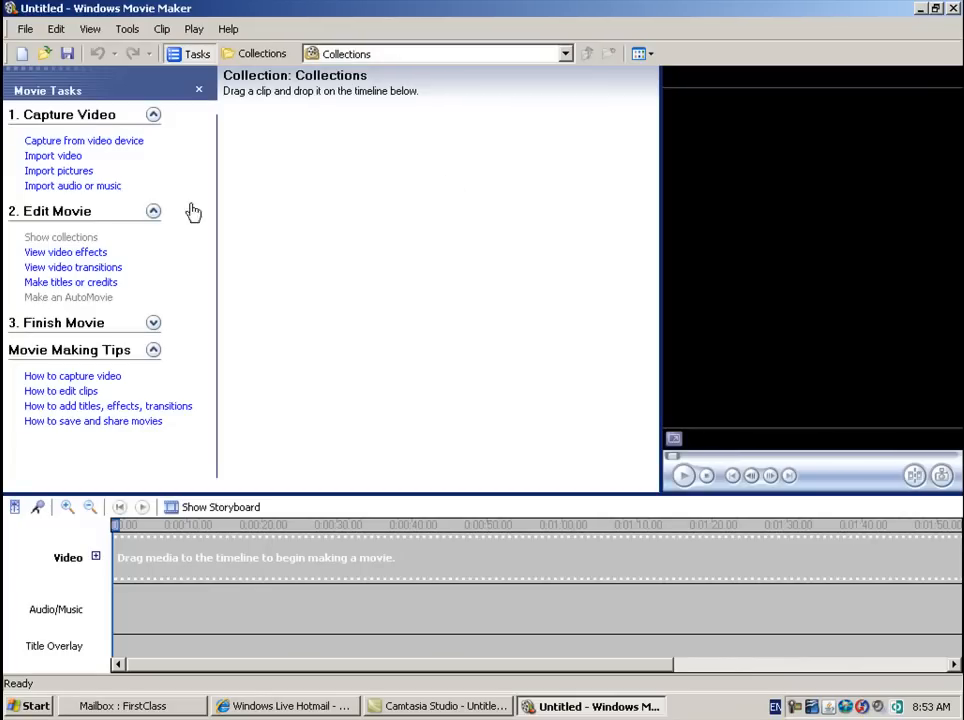
left_click(62, 172)
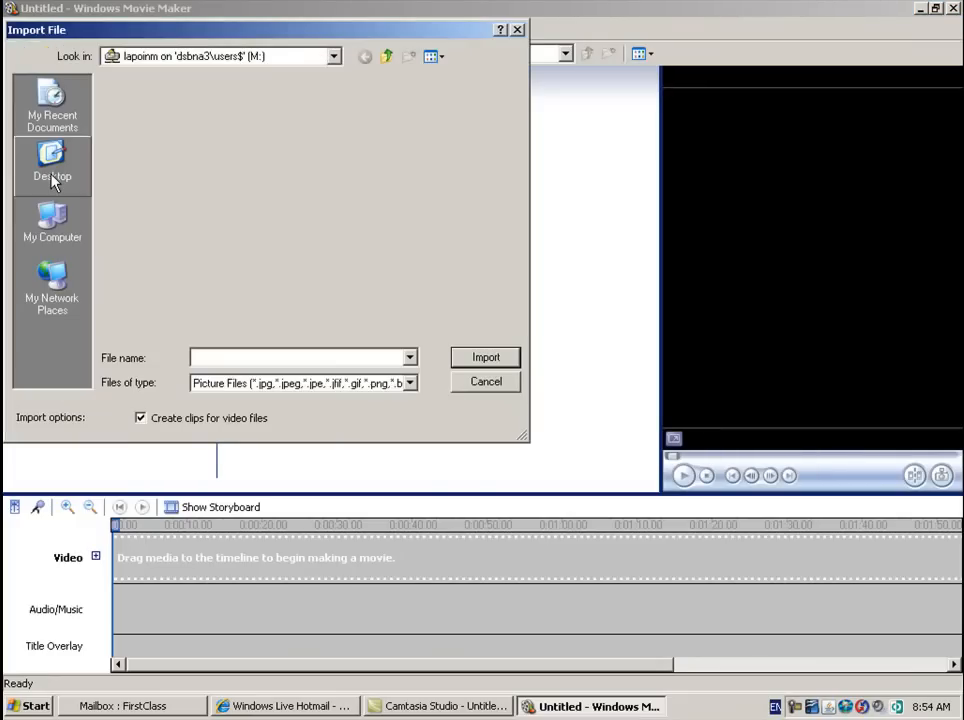
left_click(48, 231)
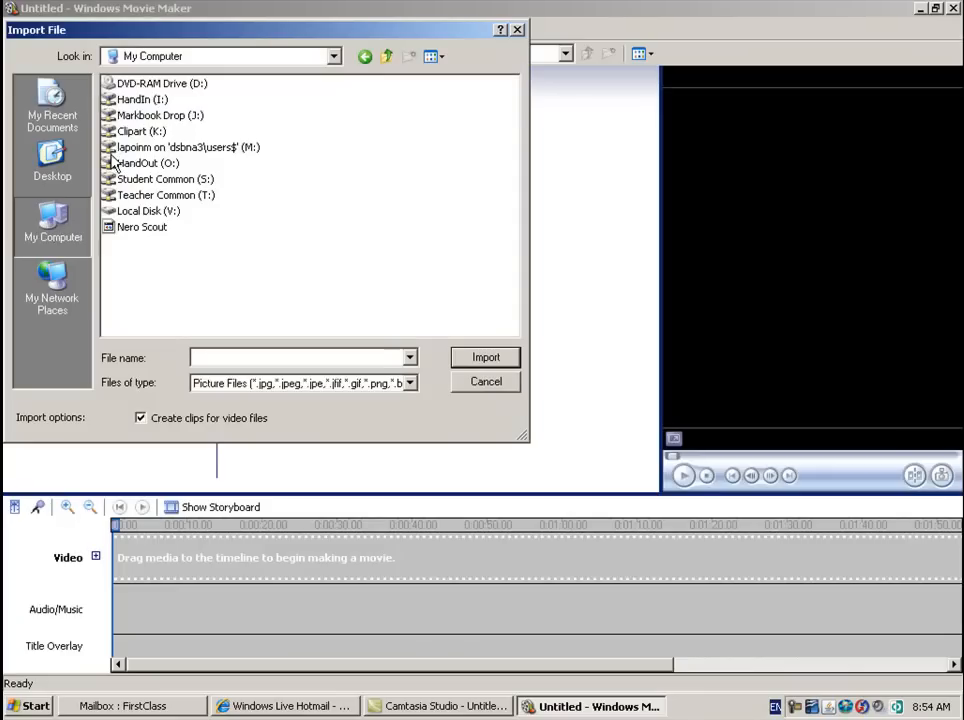
double_click(121, 165)
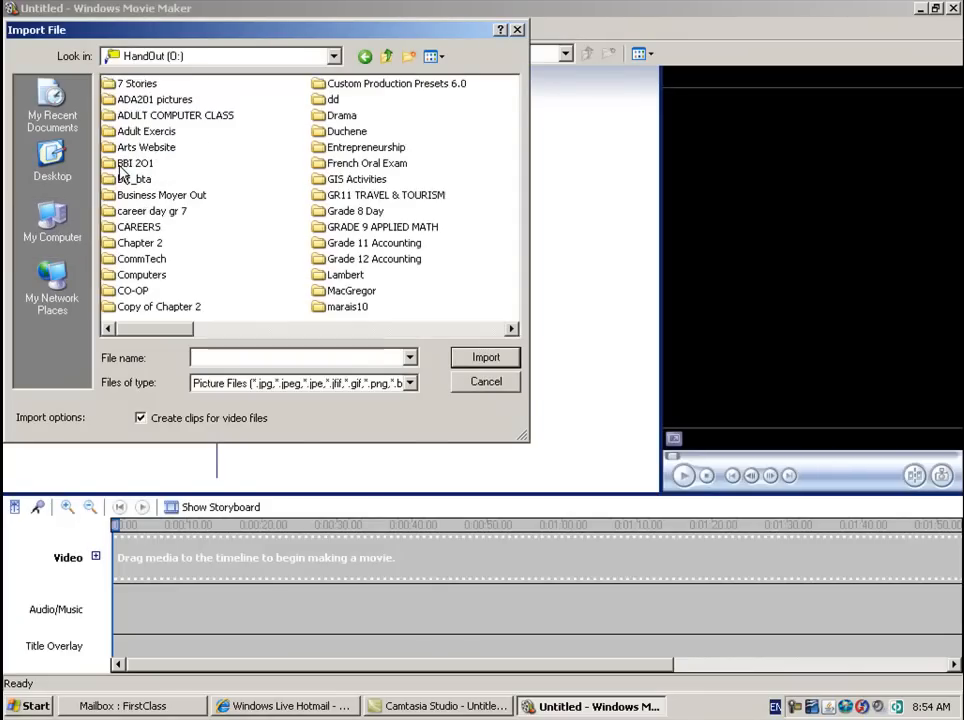
double_click(130, 275)
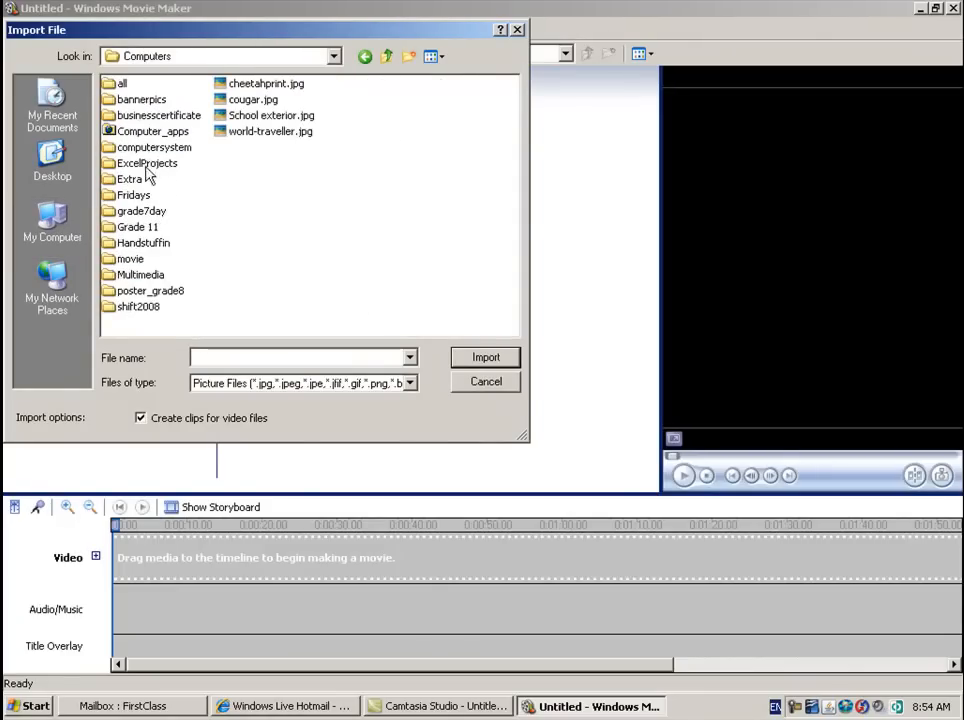
double_click(126, 261)
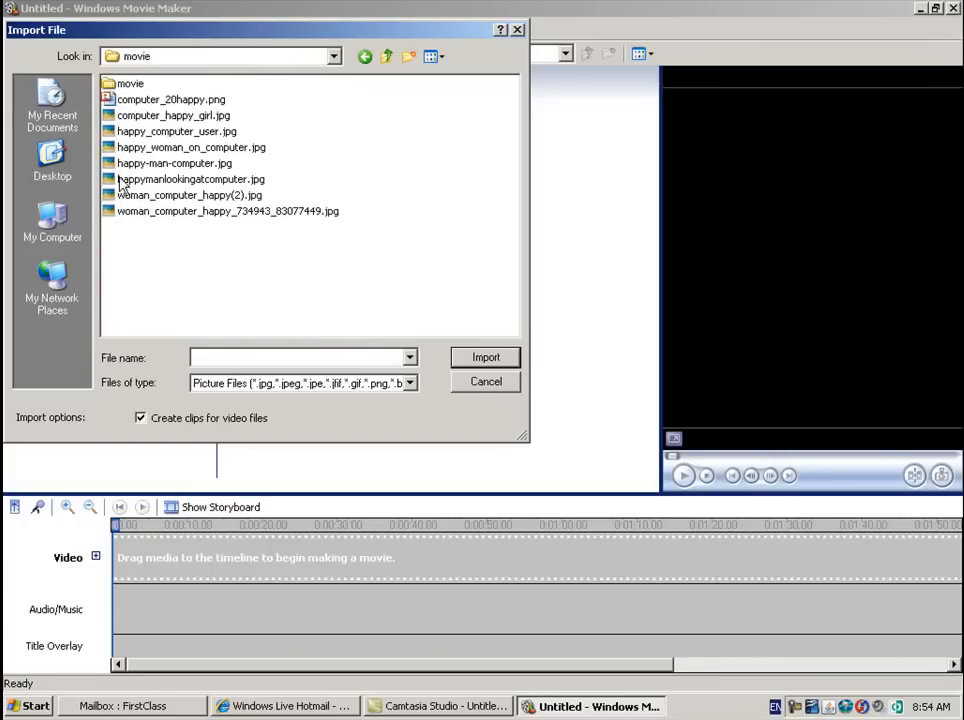
- Import all the pictures from computer_happy_girl.jpg through woman_computer_happy_734943_83077449.jpg into the collection
left_click(130, 115)
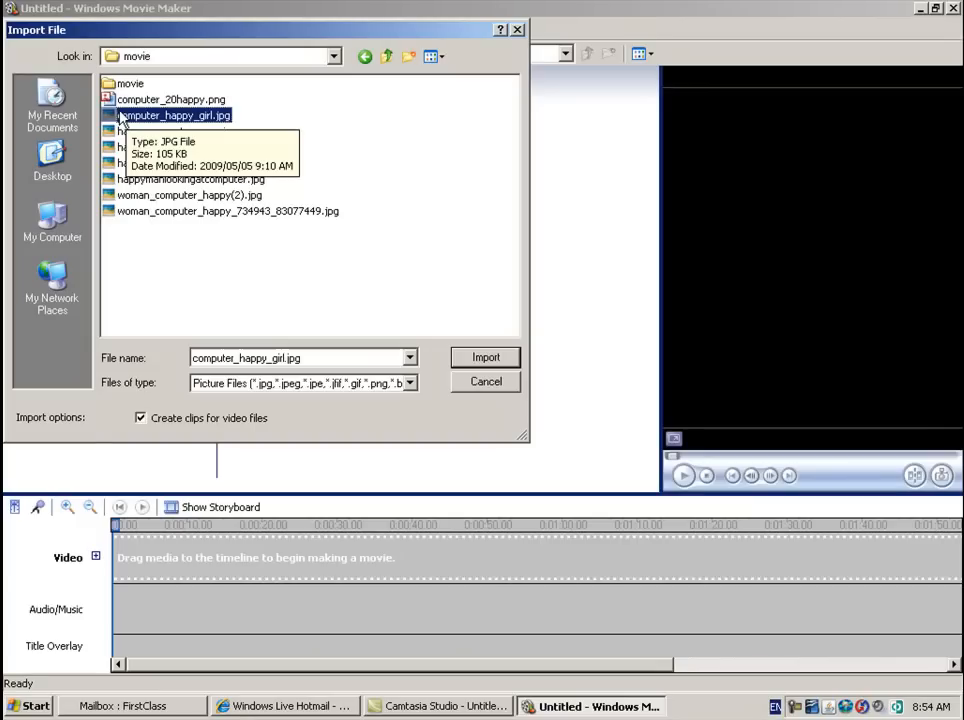
left_click(114, 212, "shift")
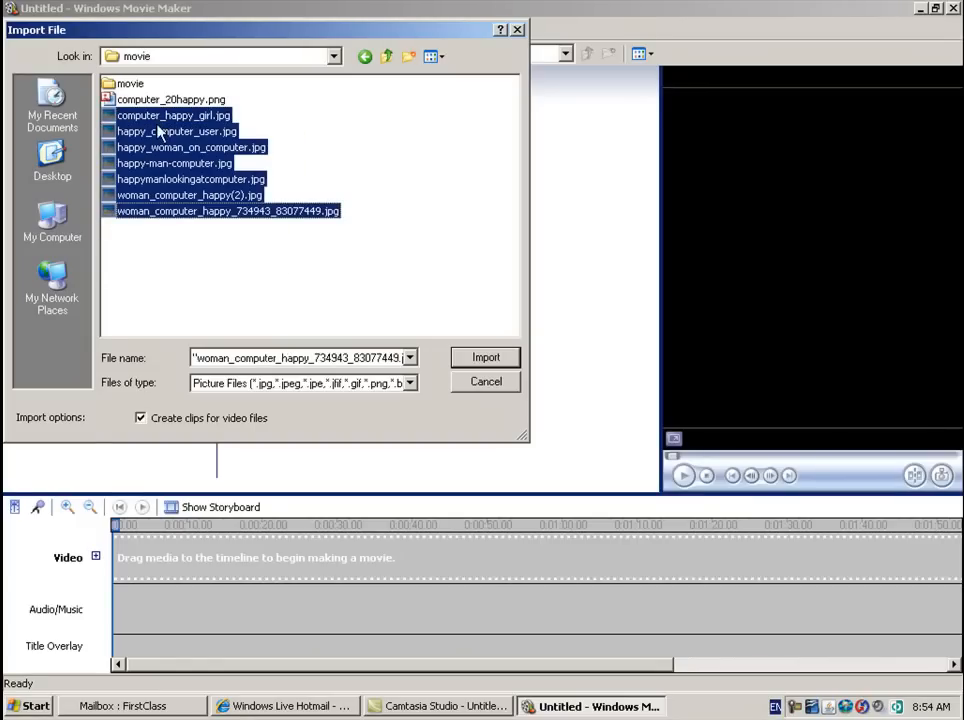
left_click(482, 360)
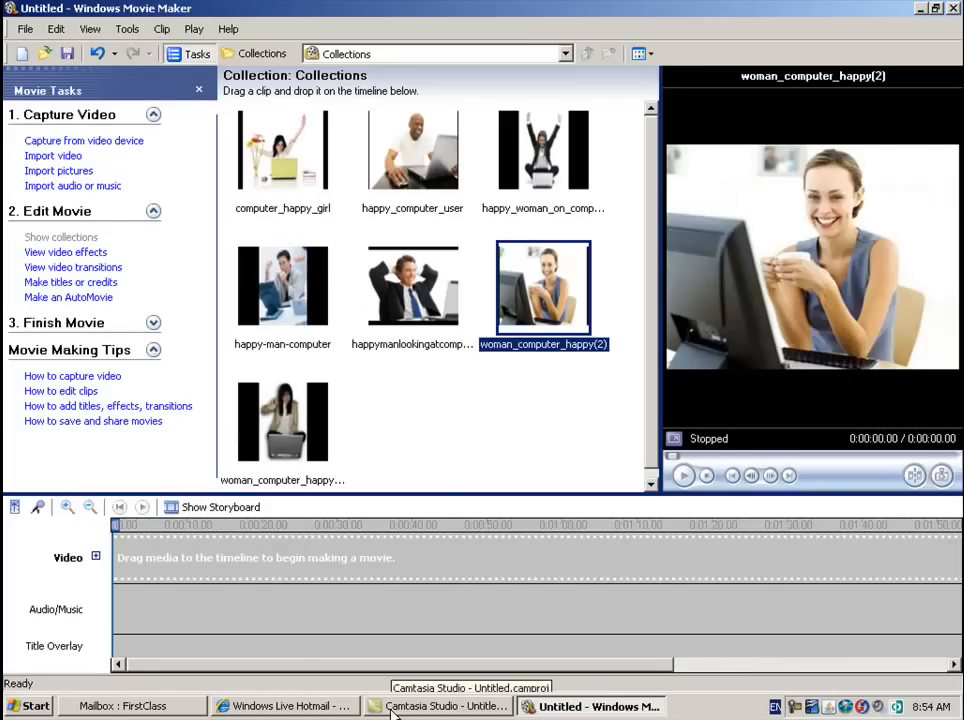
- Look at the empty project in storyboard view, and return to timeline view
left_click(278, 648)
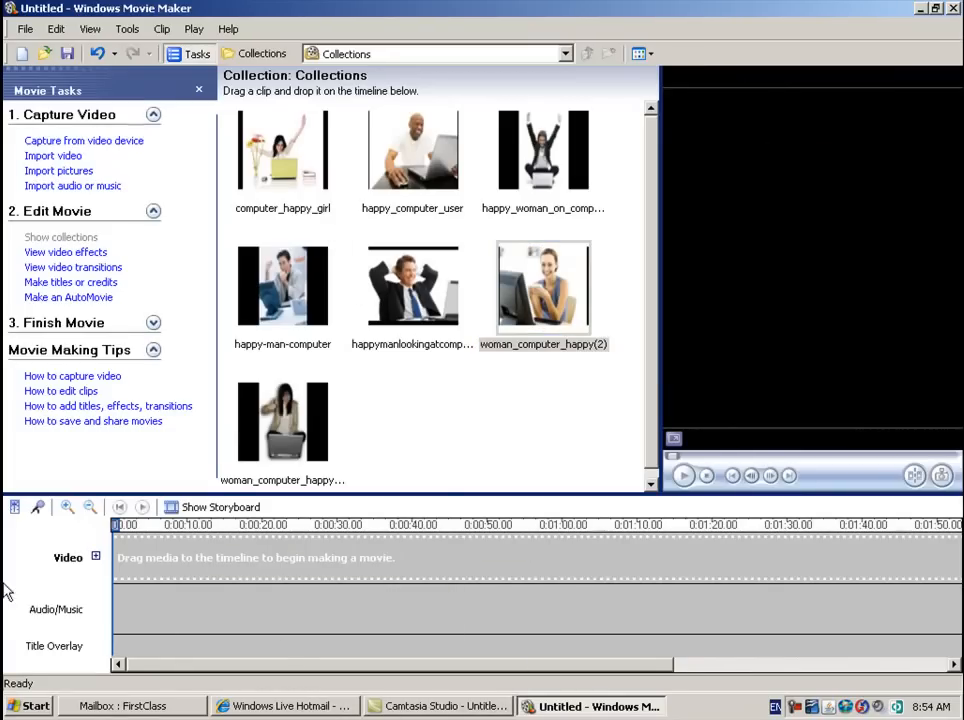
left_click(228, 510)
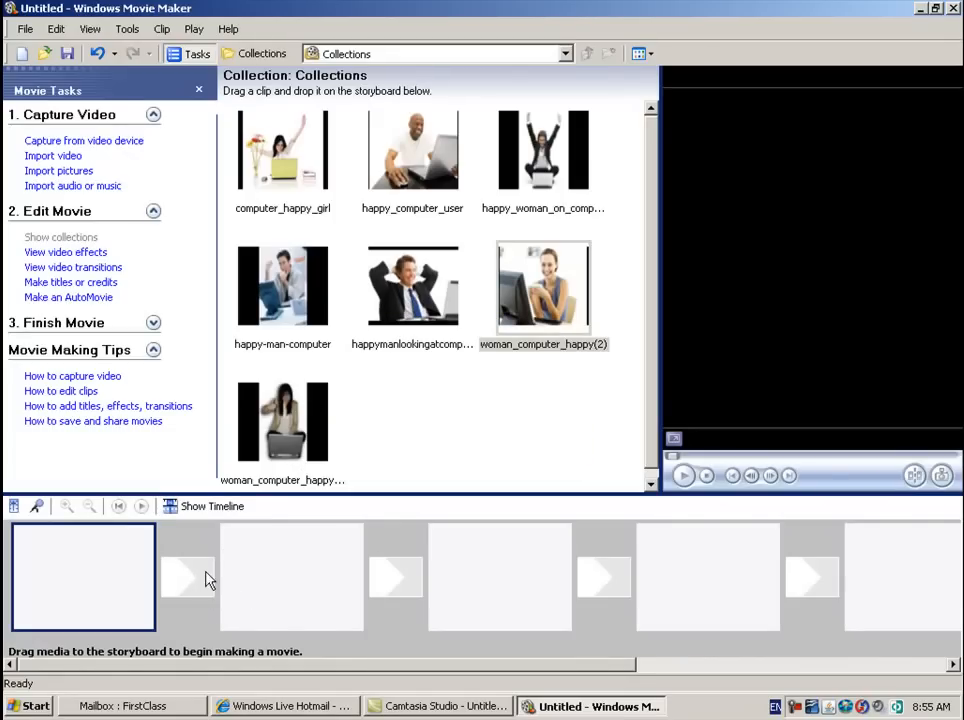
left_click(210, 507)
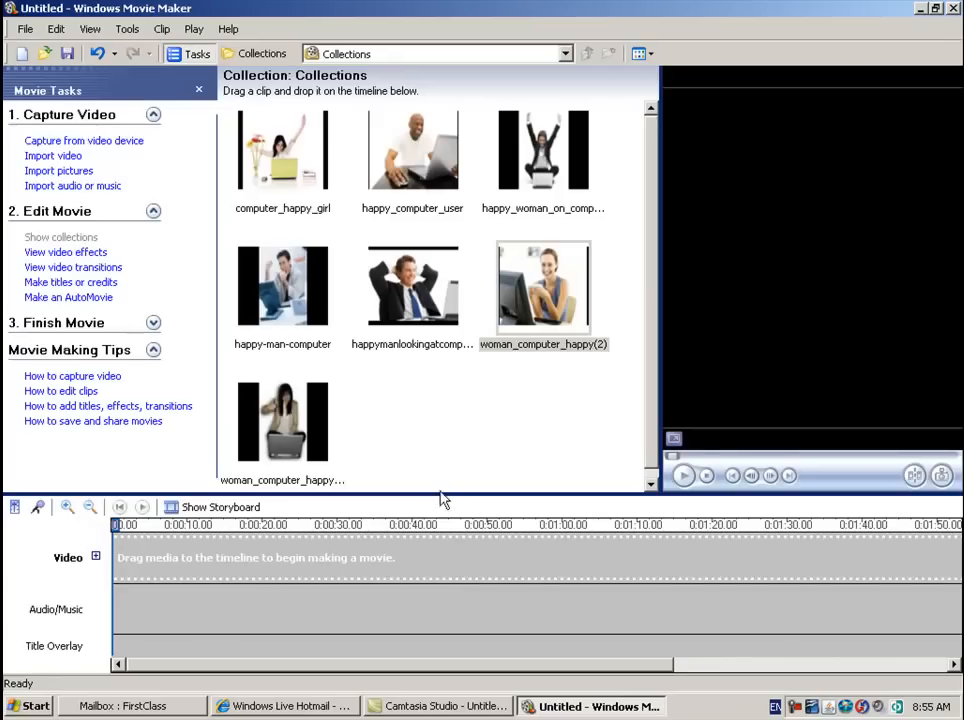
- Set the default picture duration to 10 seconds in the advanced options
left_click(131, 29)
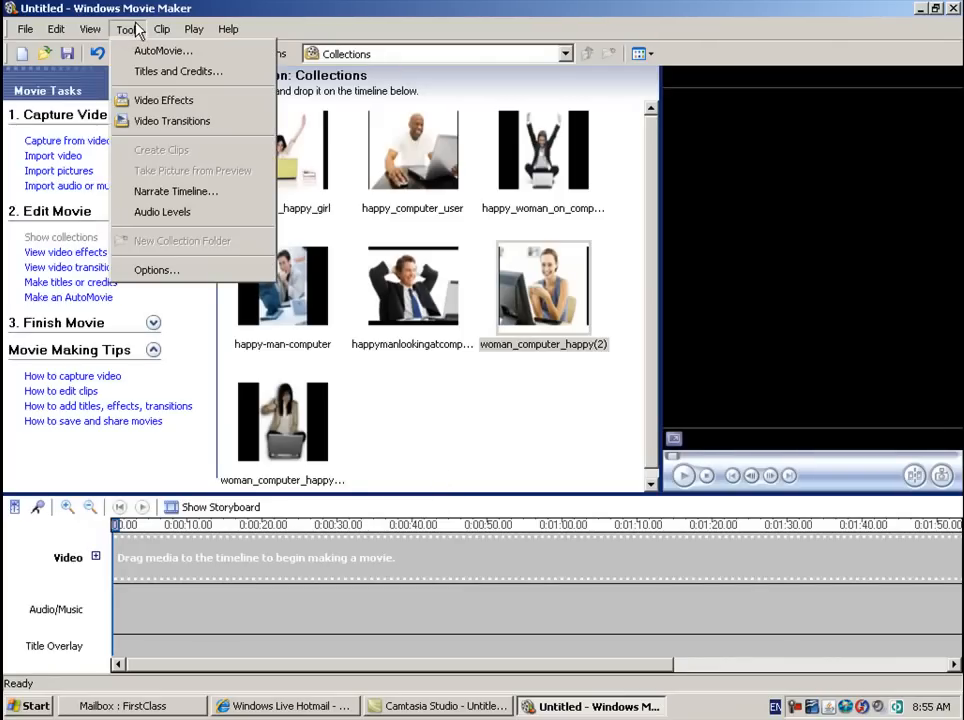
left_click(183, 288)
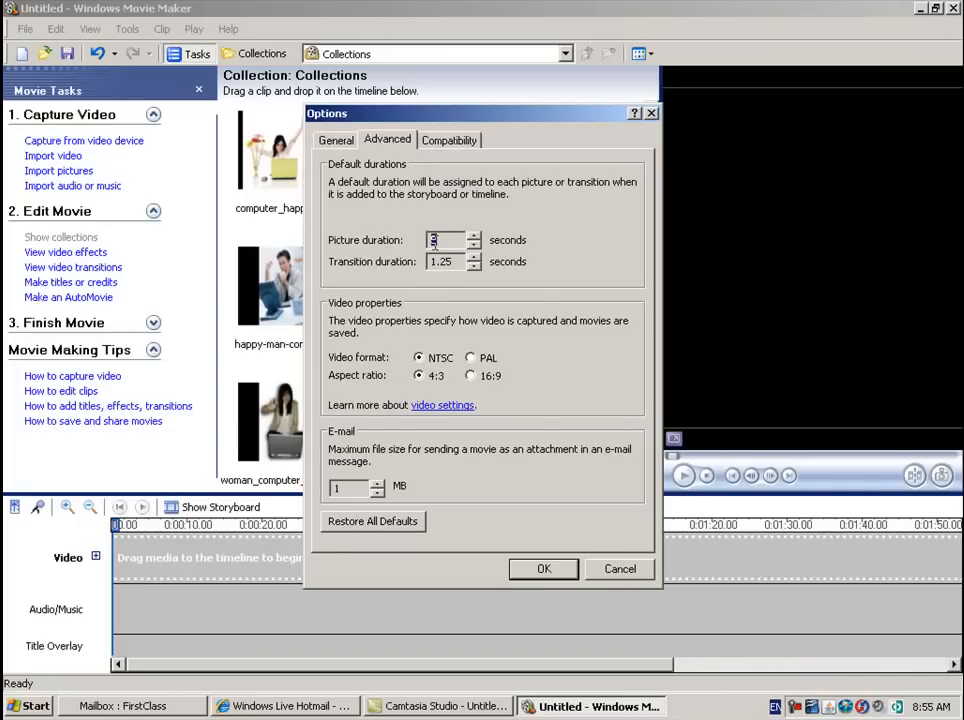
double_click(474, 236)
left_click(523, 567)
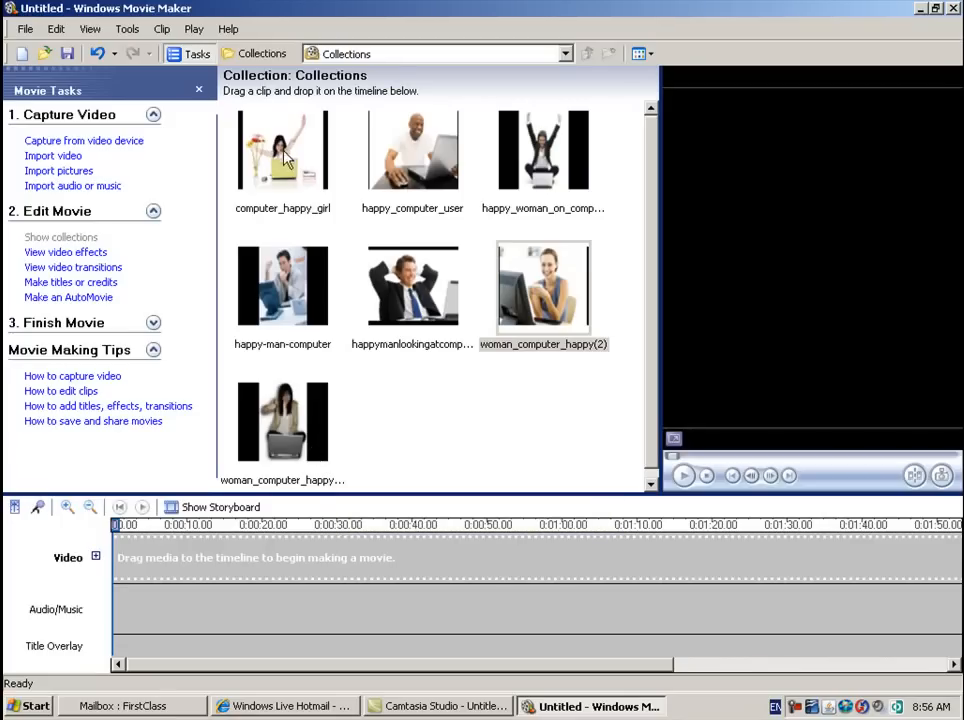
- Add computer_happy_girl, happy-man-computer, woman_computer_happy_734943_83077449, woman_computer_happy(2), happy_woman_on_computer and happy_computer_user to the video track in that order
left_click_drag(292, 148, 182, 560)
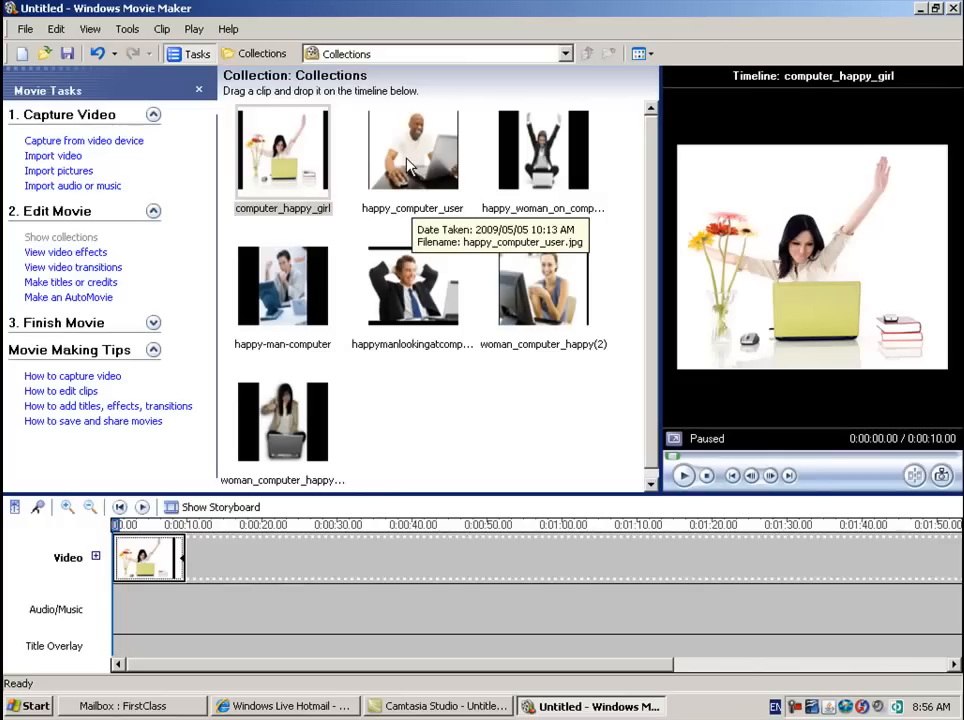
left_click_drag(287, 322, 245, 556)
left_click_drag(283, 420, 288, 552)
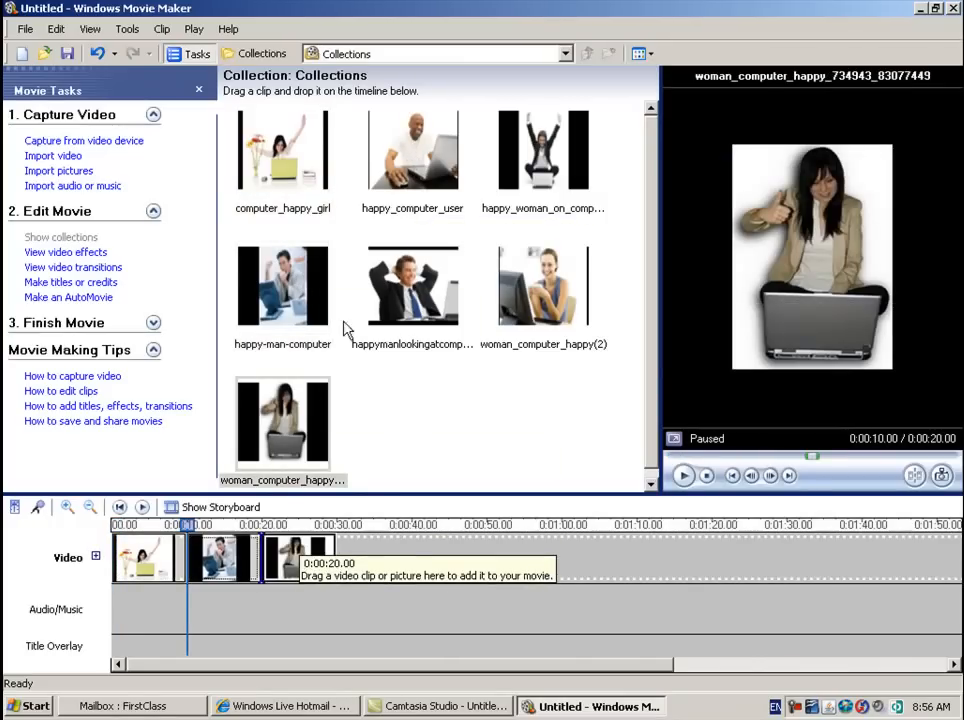
left_click(543, 295)
left_click_drag(485, 381, 430, 555)
left_click_drag(538, 183, 428, 496)
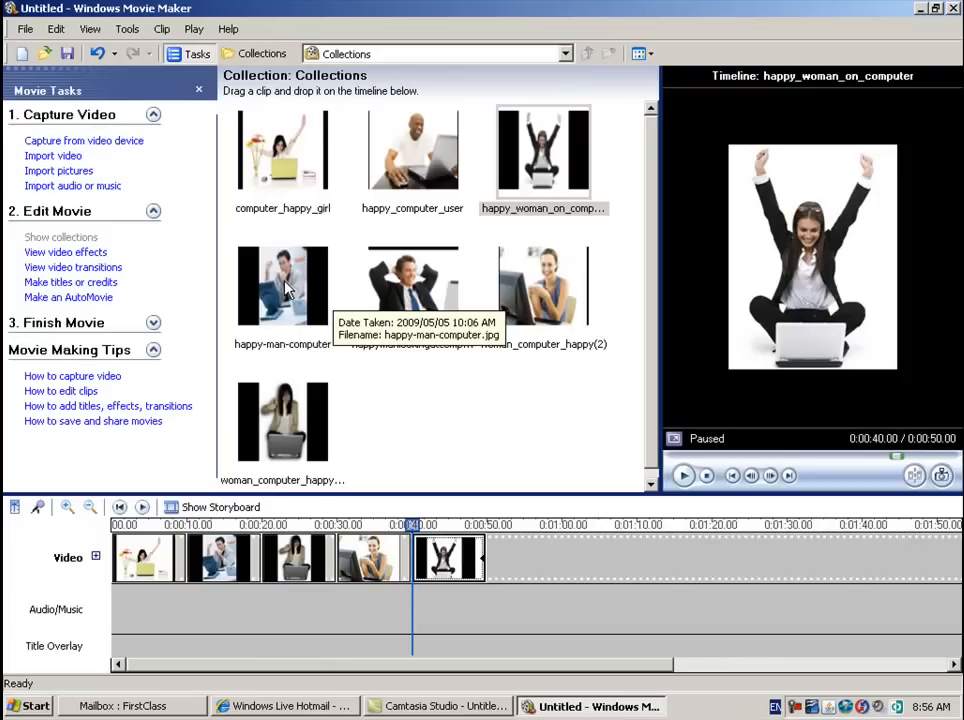
left_click(412, 155)
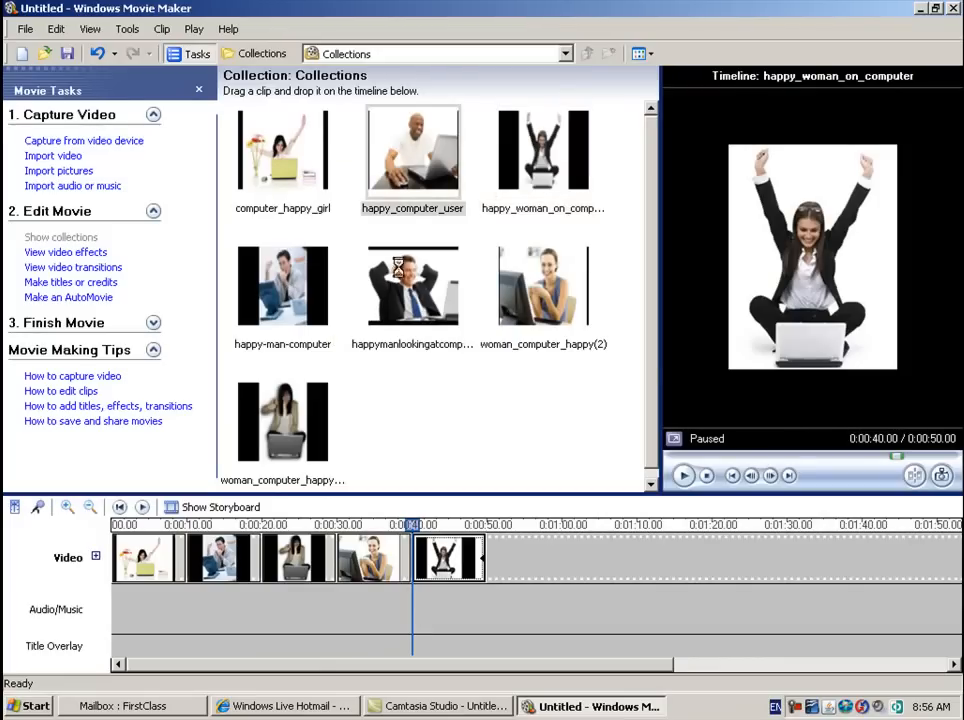
left_click_drag(433, 565, 499, 553)
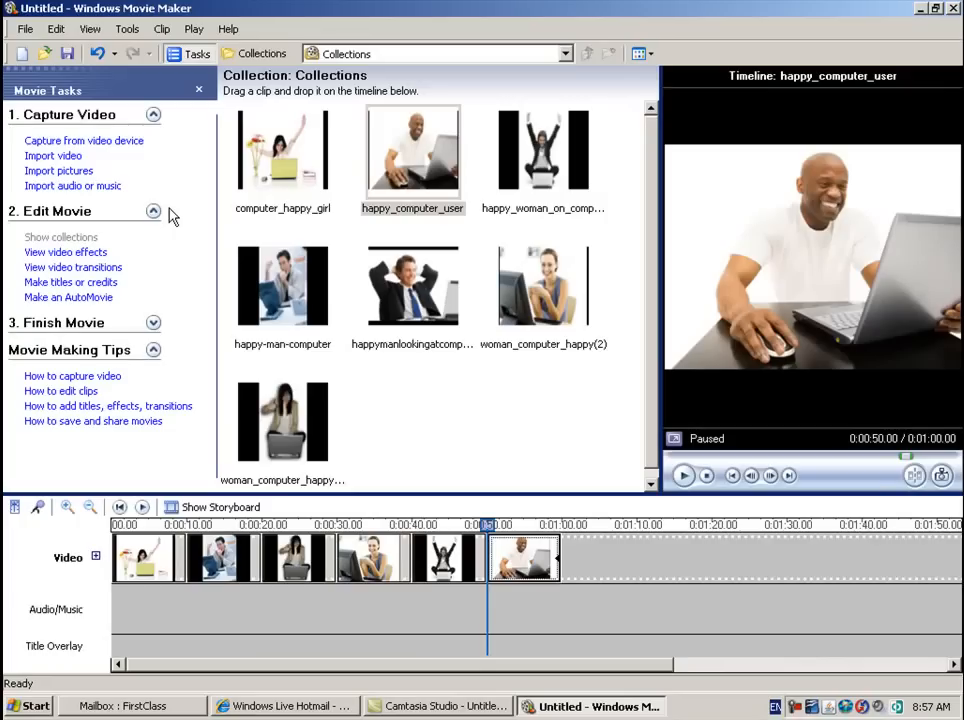
- Import the song cobrastyle.mp3 from the Computers folder on the HandOut (O:) drive
left_click(64, 188)
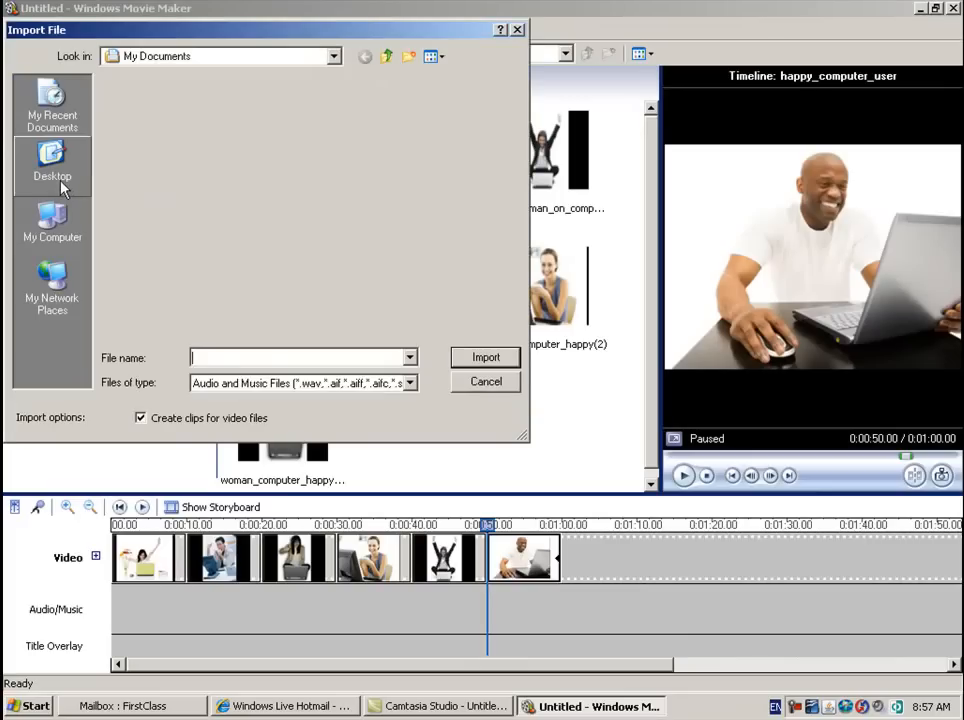
left_click(55, 232)
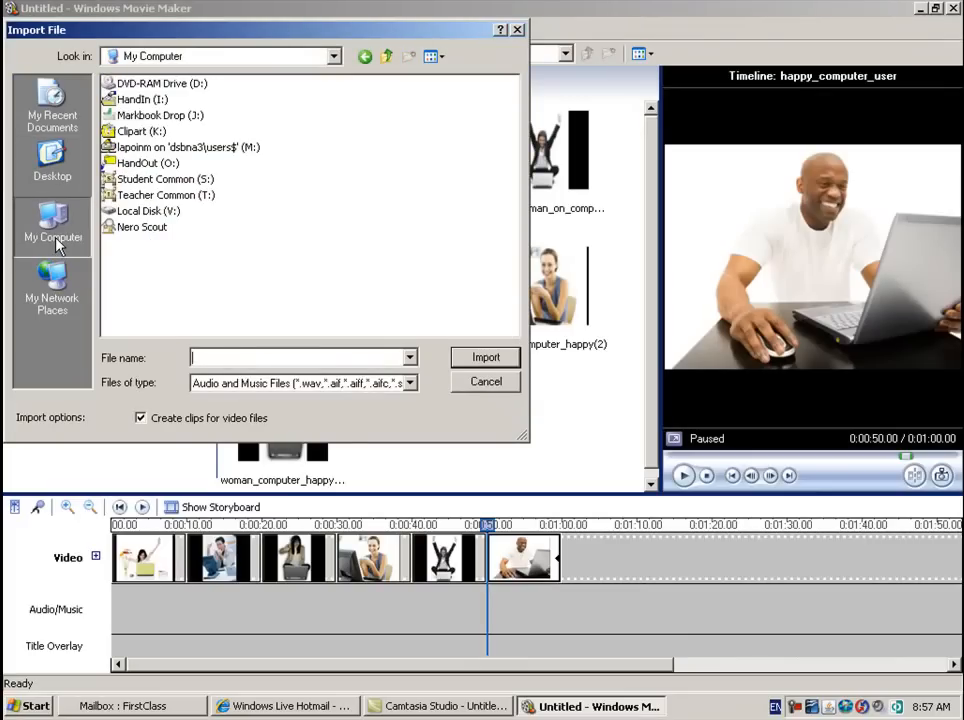
double_click(137, 164)
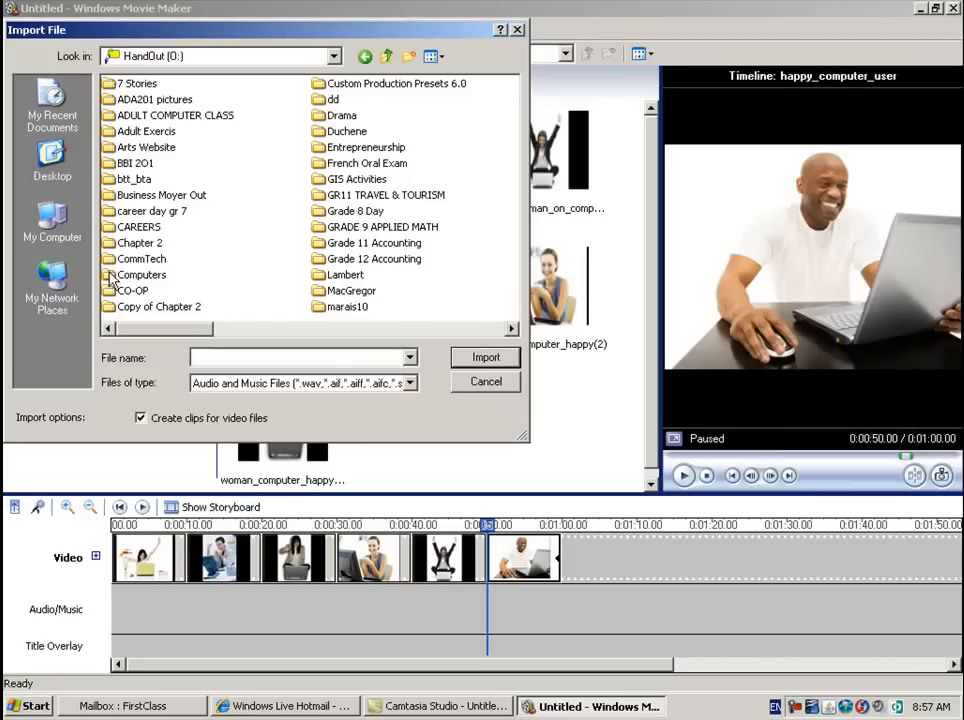
double_click(130, 276)
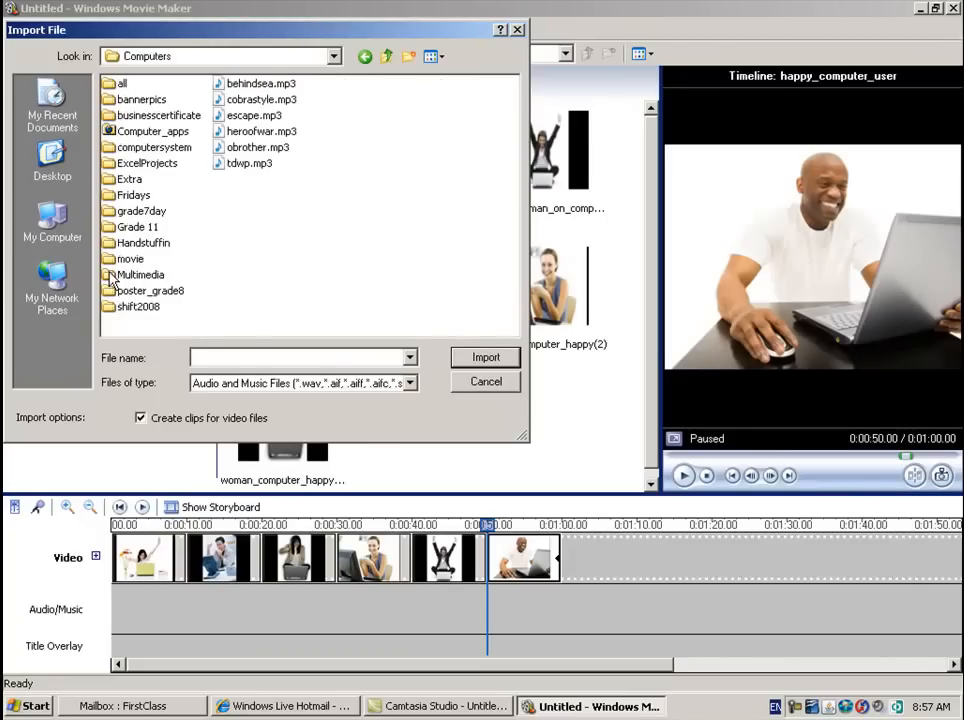
double_click(240, 100)
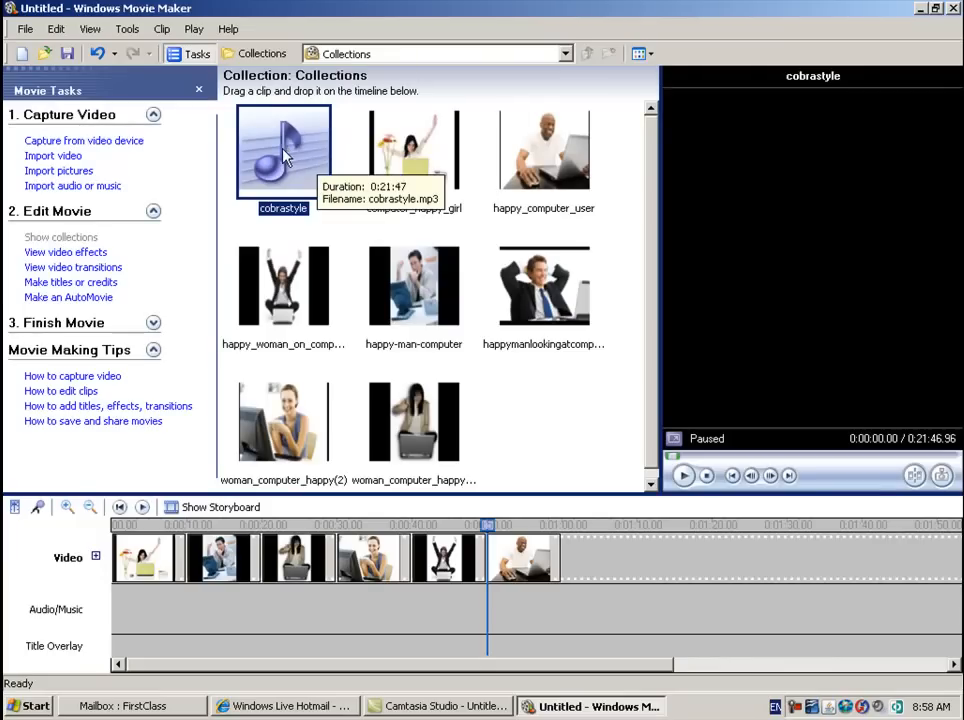
- Place cobrastyle at the start of the Audio/Music track and trim its end back to about 0:20:46
left_click_drag(282, 143, 112, 592)
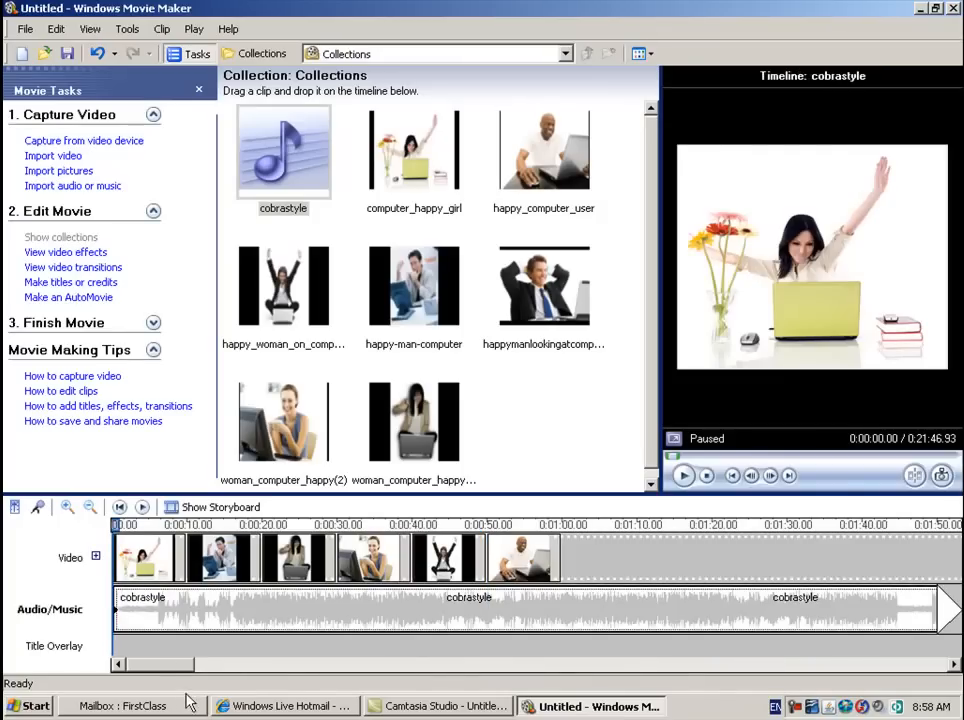
left_click_drag(180, 666, 940, 661)
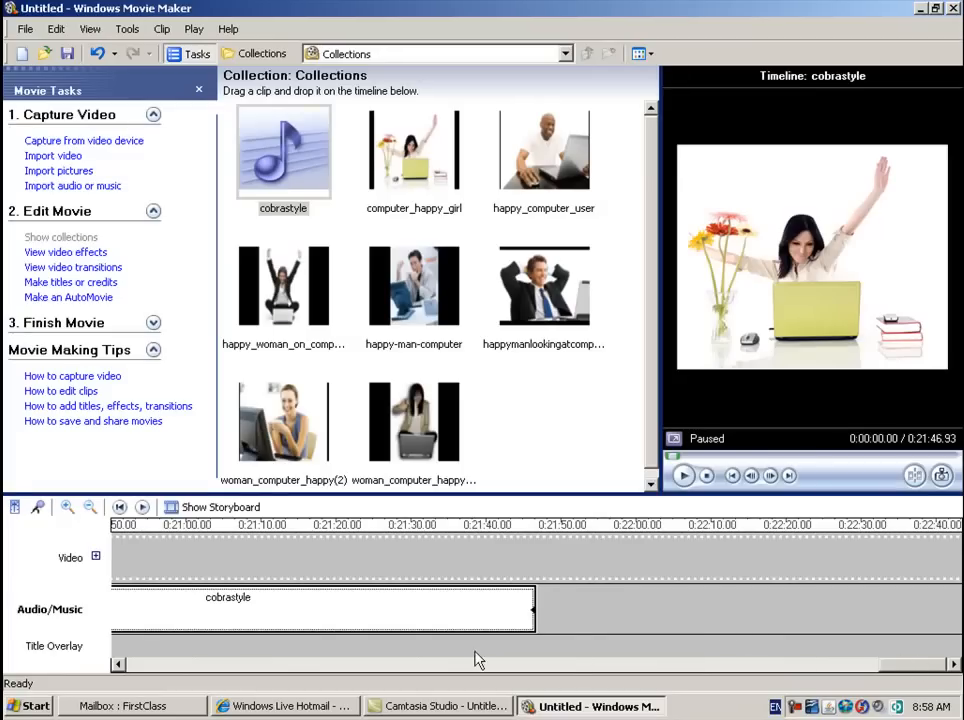
left_click_drag(532, 603, 112, 606)
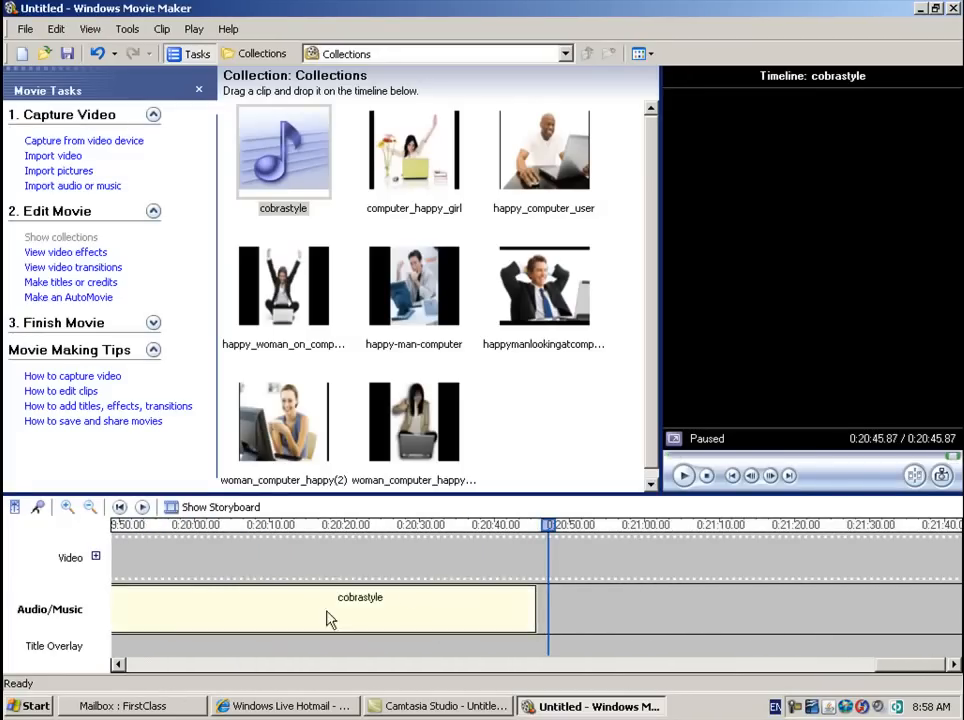
- Trim the end of the cobrastyle clip to 0:01:00 so it finishes together with the last picture
left_click(91, 510)
left_click(91, 510)
left_click(91, 510)
left_click(91, 510)
left_click(91, 510)
left_click(91, 510)
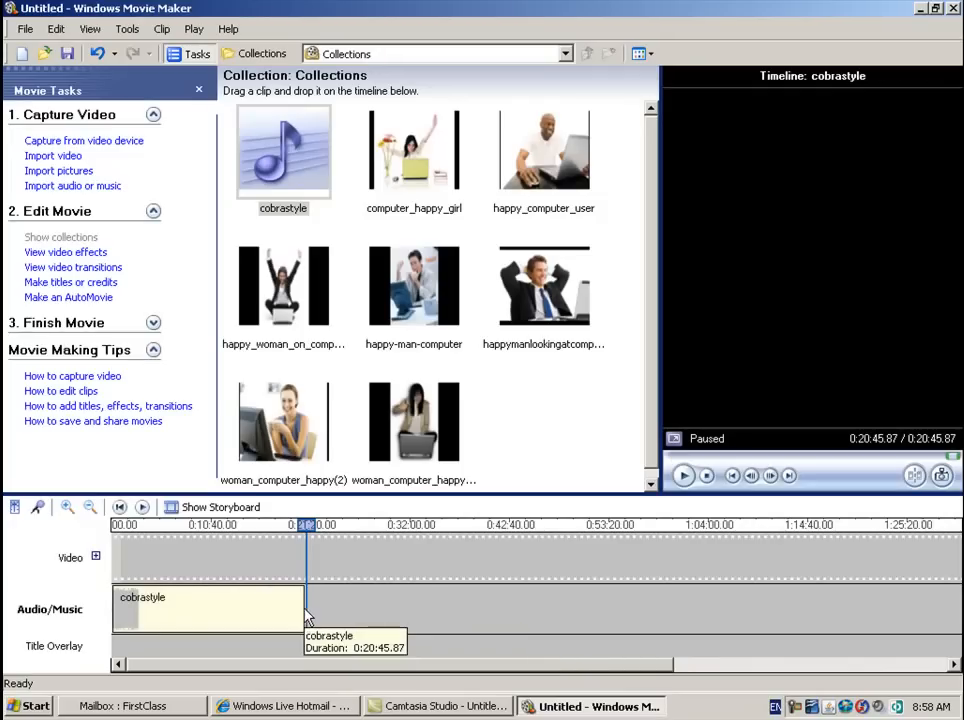
left_click_drag(305, 613, 122, 608)
left_click(67, 509)
left_click(67, 509)
left_click(67, 509)
left_click(67, 509)
left_click(67, 509)
left_click(67, 509)
left_click(67, 509)
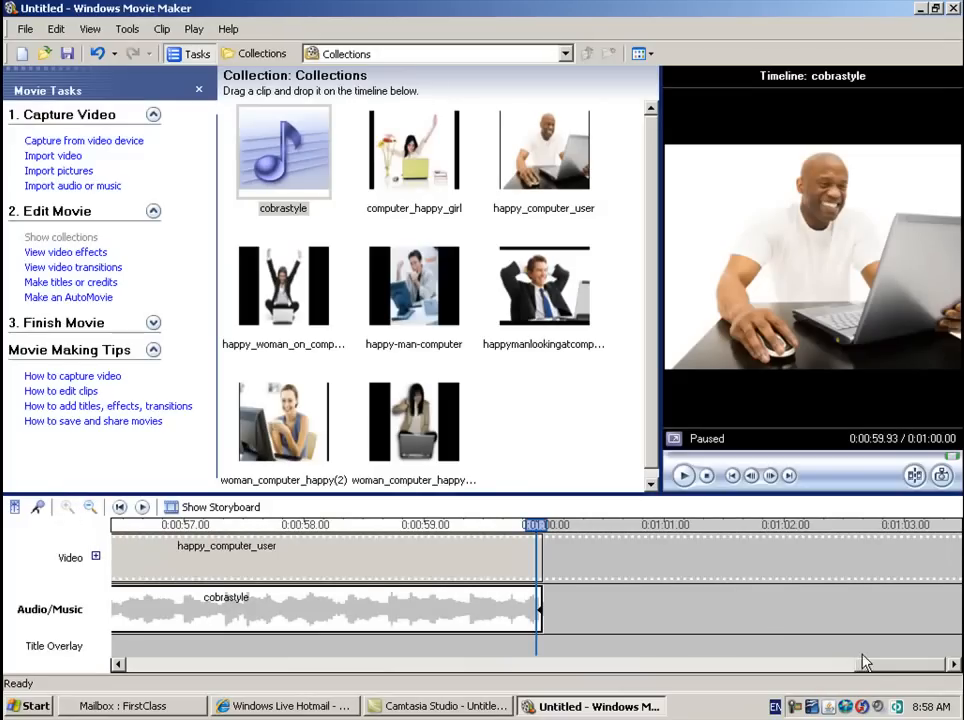
left_click_drag(868, 673, 110, 668)
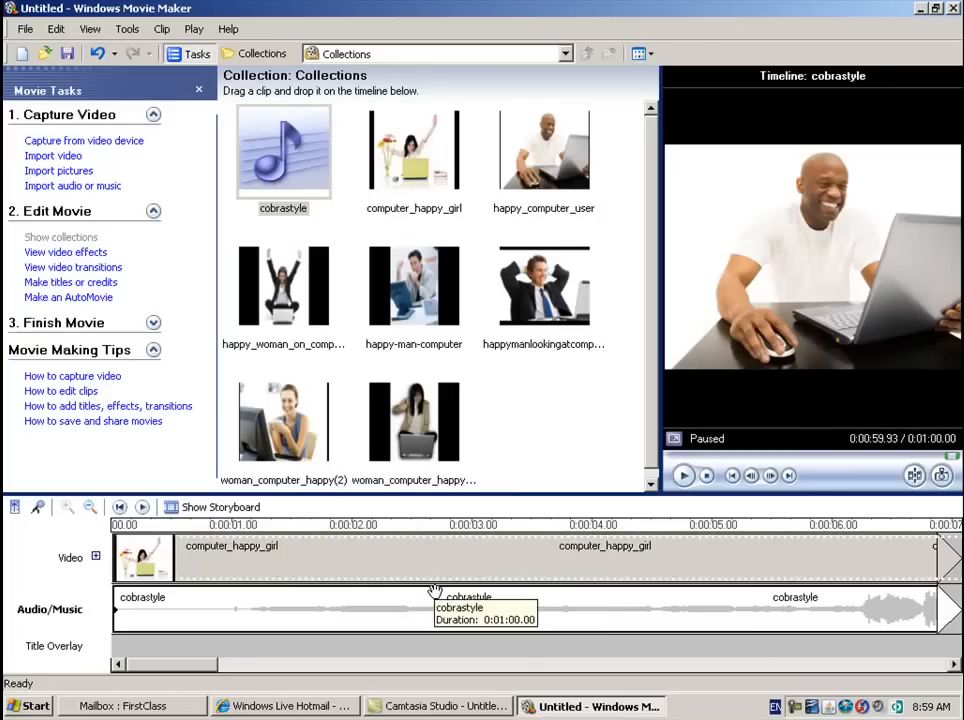
left_click(459, 708)
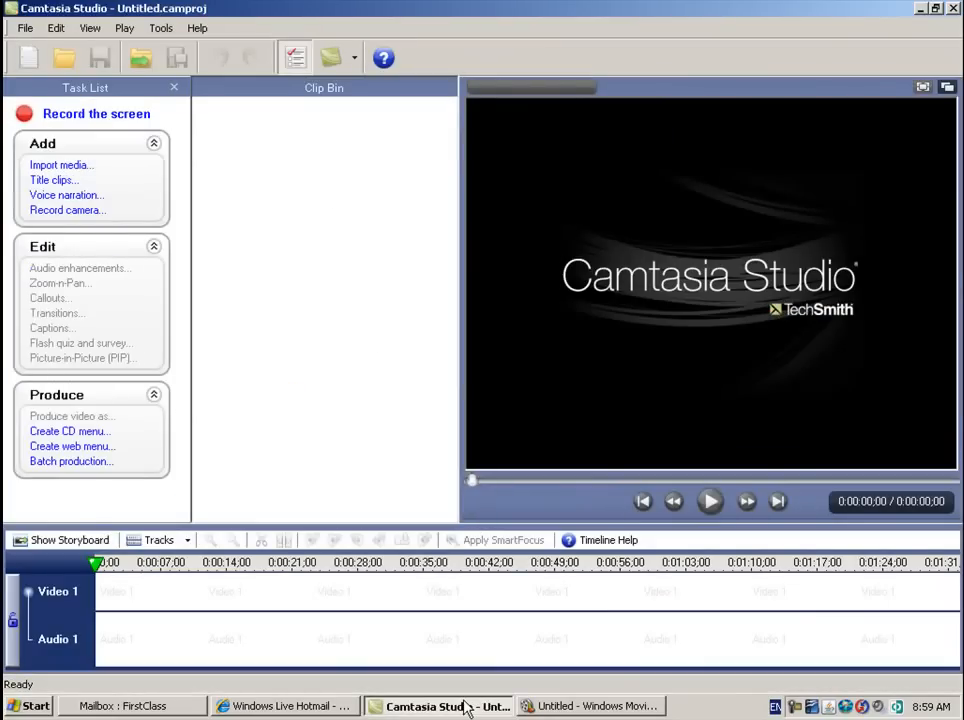
left_click(466, 708)
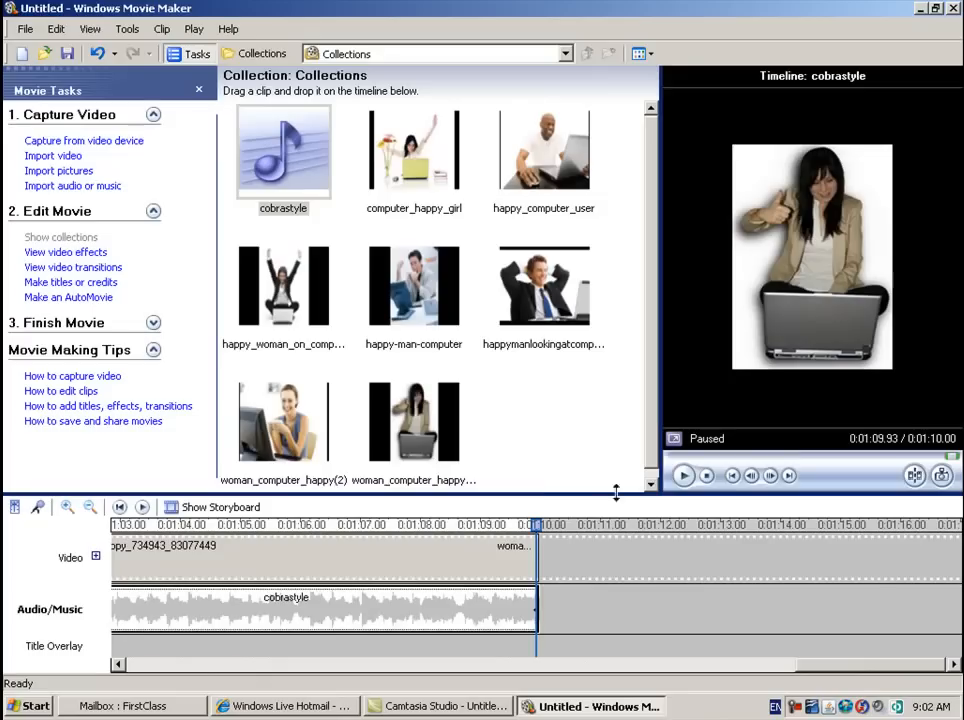
- Play the movie preview from the beginning with its pictures and music
left_click(684, 476)
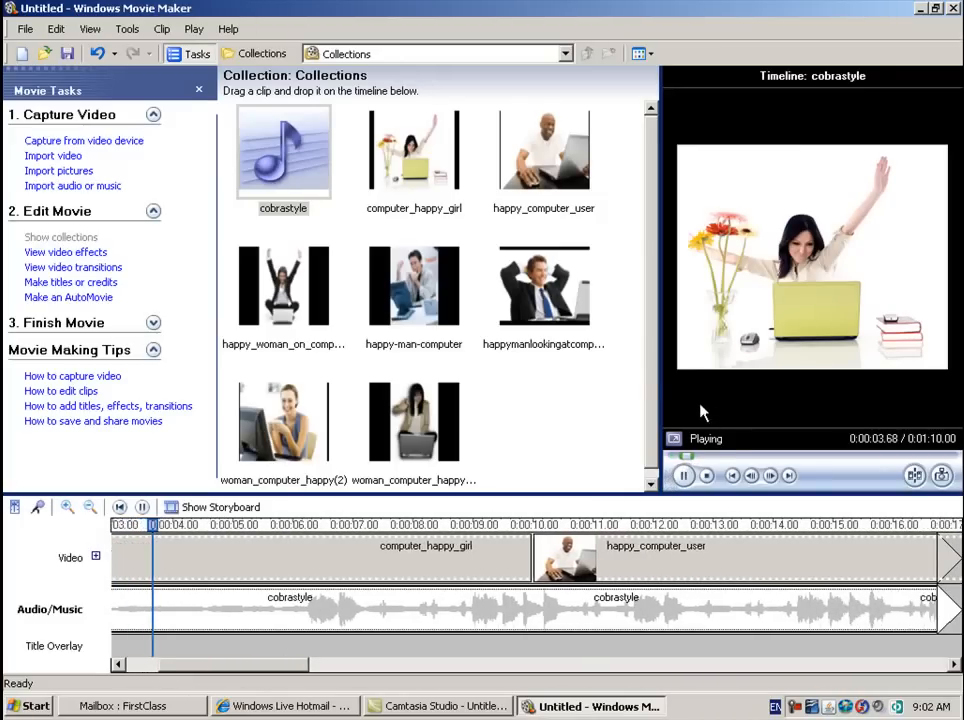
- Enlarge the preview monitor by widening it over the collection area, and pause the movie
left_click_drag(658, 374, 506, 364)
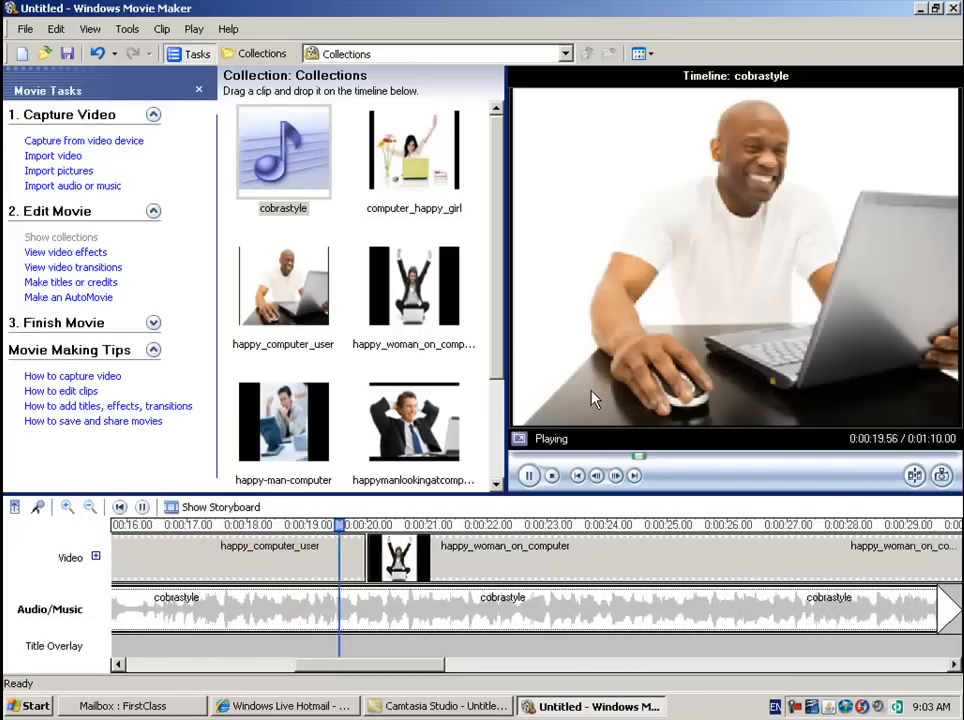
left_click(530, 476)
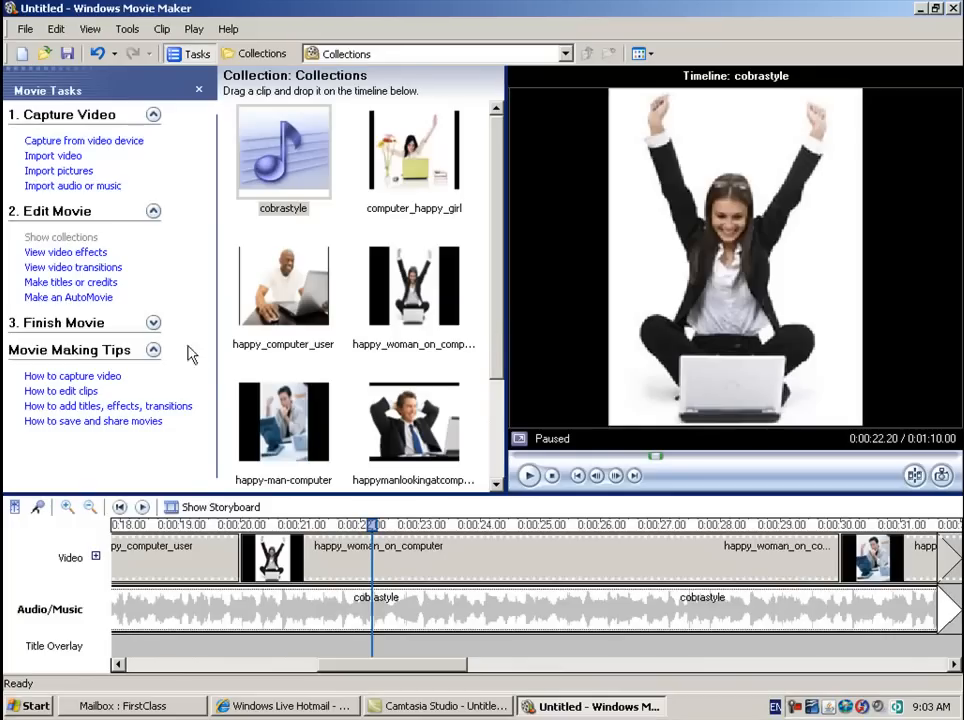
- Switch to the storyboard and place the Wheel, 4 Spokes video transition between computer_happy_girl and happy_computer_user
left_click(222, 510)
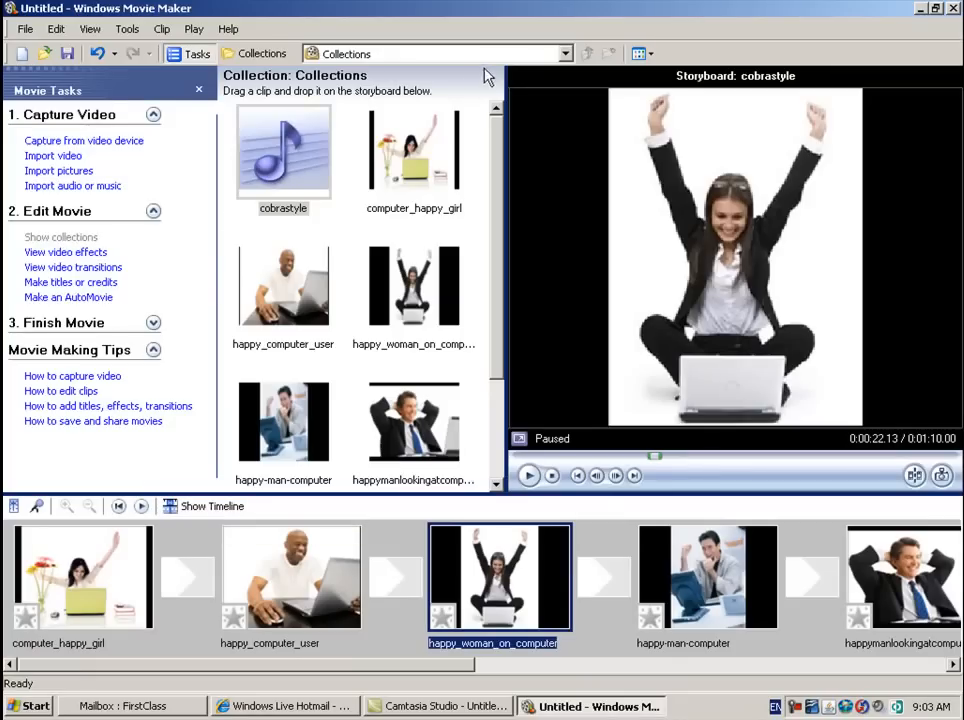
left_click(566, 54)
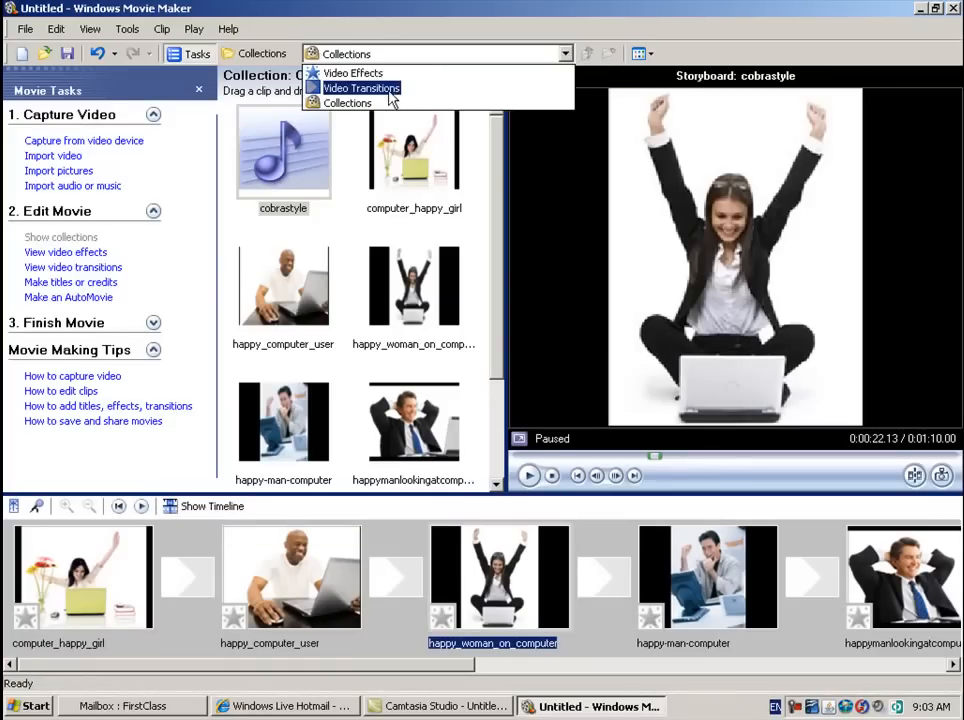
left_click(345, 89)
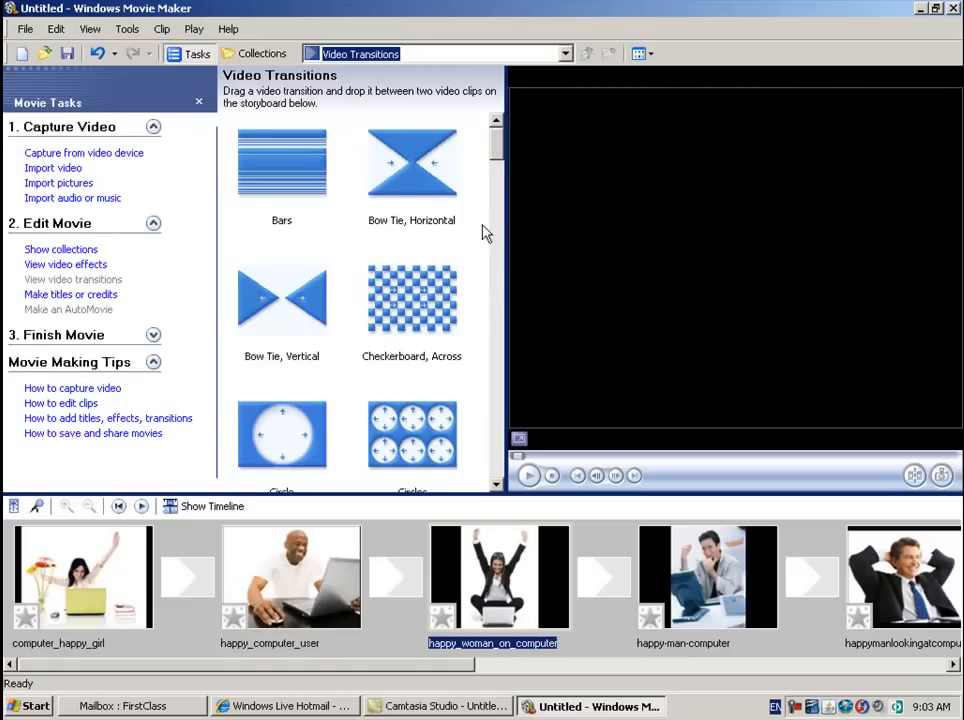
left_click_drag(497, 153, 497, 176)
left_click_drag(490, 228, 500, 347)
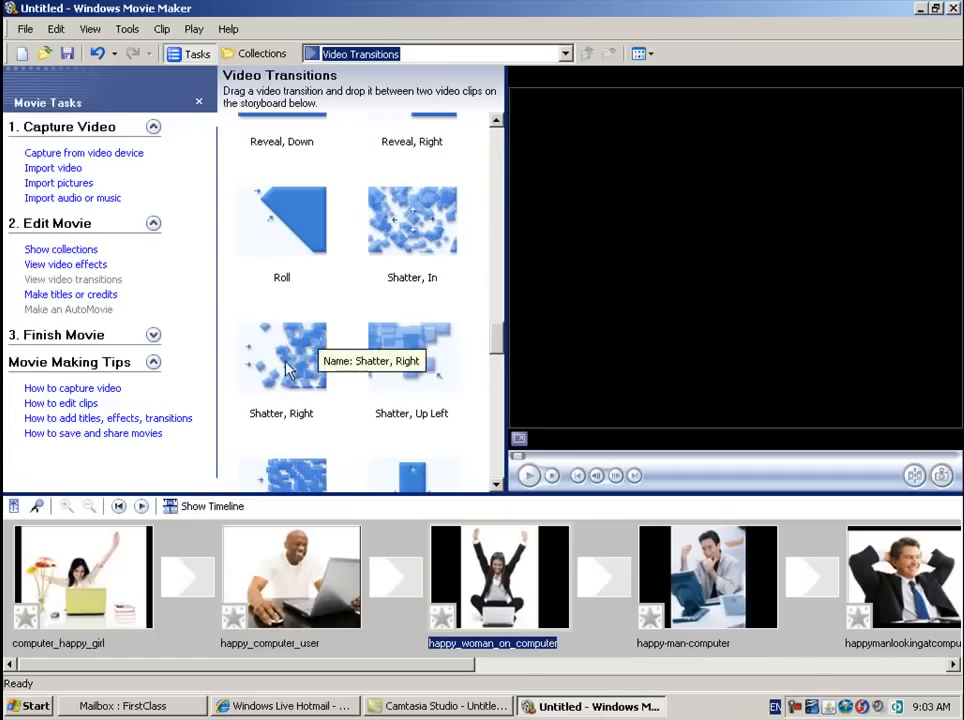
mouse_move(289, 362)
left_mouse_down()
mouse_move(229, 562)
mouse_move(285, 368)
left_mouse_up()
left_click_drag(496, 337, 496, 413)
left_click_drag(301, 402, 198, 556)
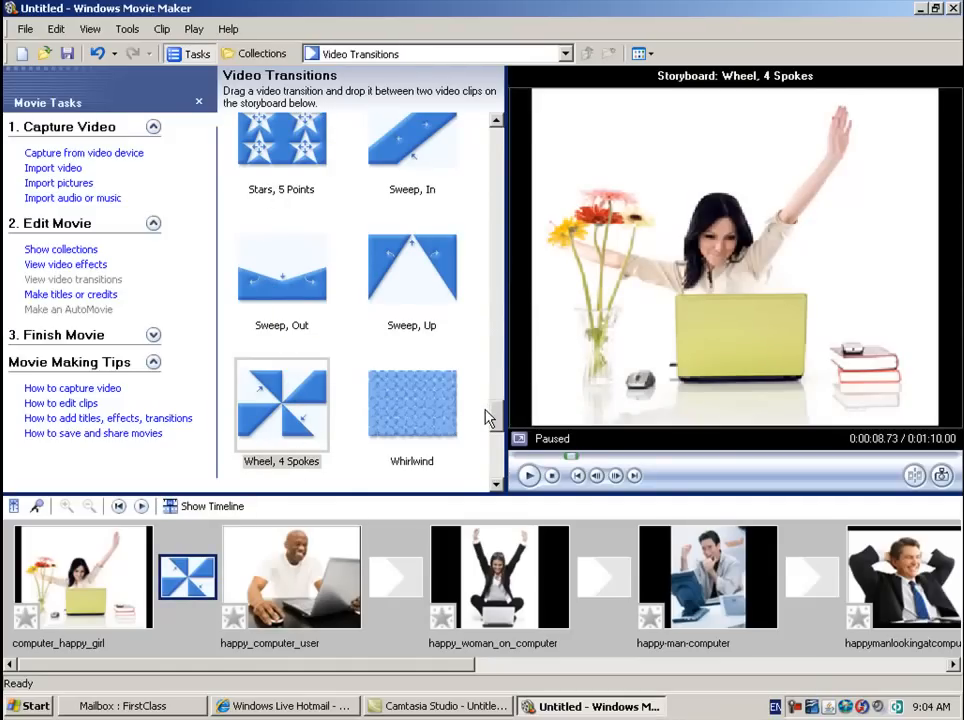
- Add the Sweep, In transition before happy_woman_on_computer and the Stars, 5 Points transition after it
scroll(497, 416, "up", 1)
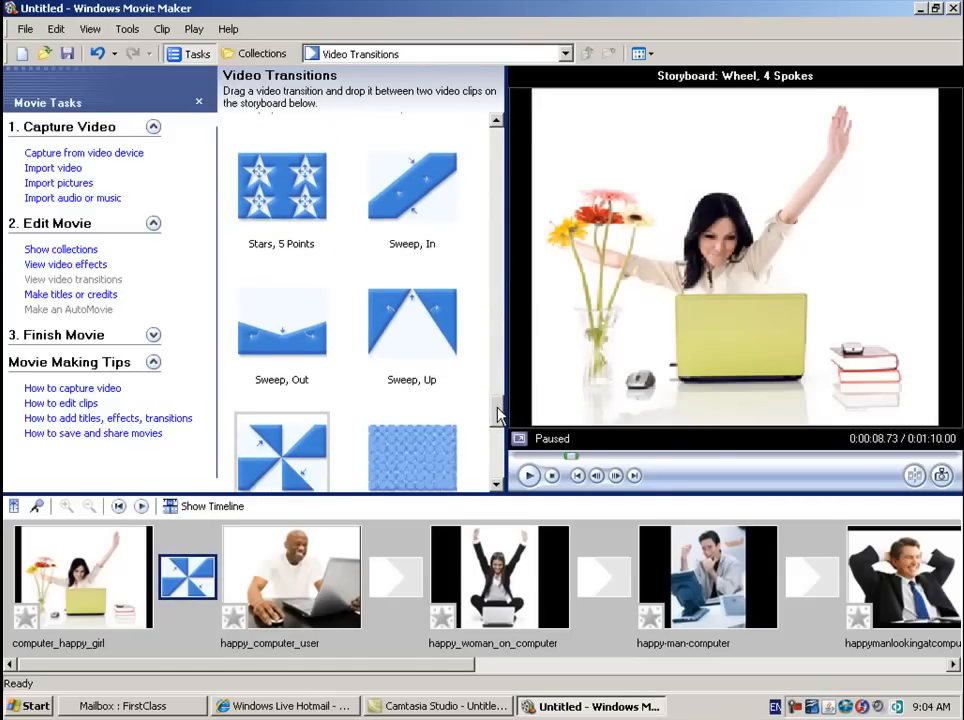
scroll(497, 416, "up", 1)
left_click_drag(407, 273, 407, 580)
left_click_drag(314, 275, 604, 578)
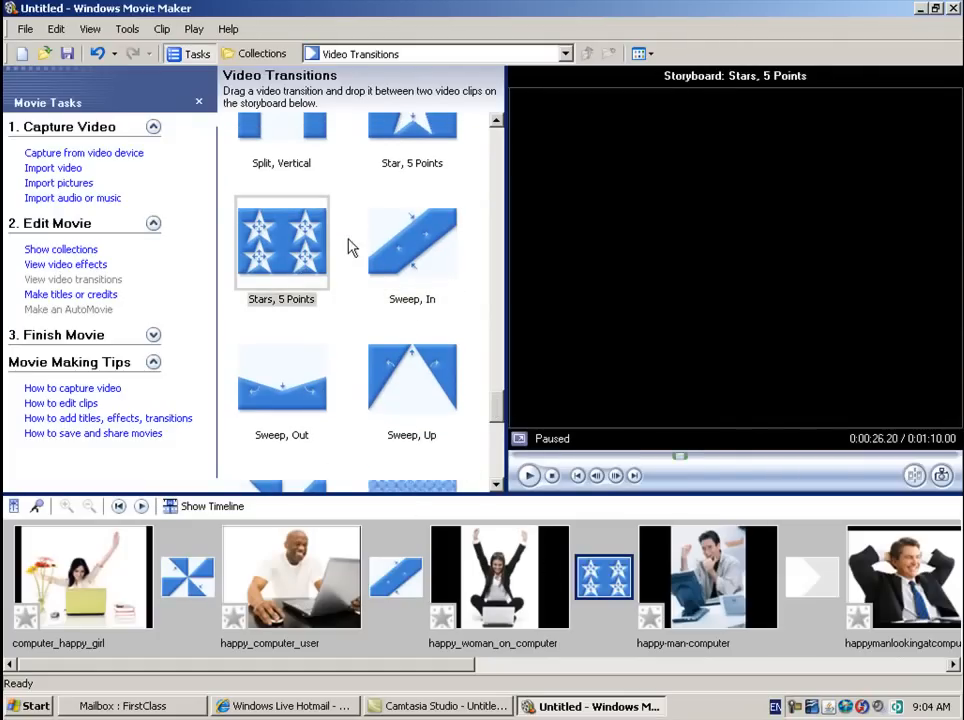
- Fill the remaining gaps between pictures, in order, with the Split, Vertical, Spin and Split, Horizontal transitions
scroll(307, 268, "up", 3)
left_click_drag(307, 268, 713, 655)
left_click_drag(434, 666, 599, 663)
left_click_drag(300, 182, 646, 548)
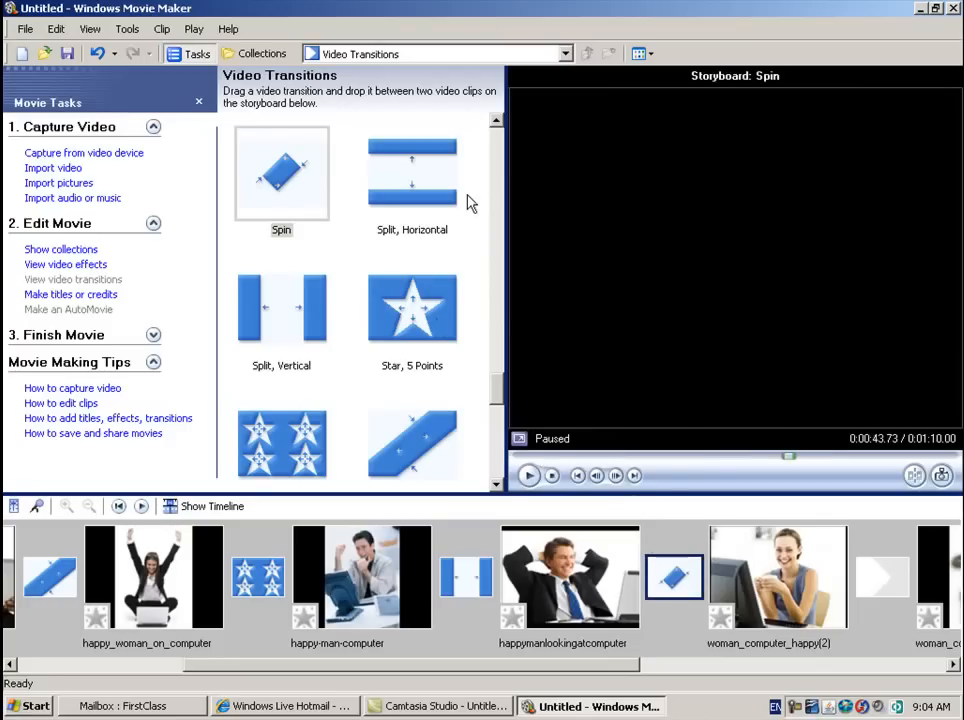
left_click_drag(440, 197, 868, 575)
left_click_drag(597, 671, 313, 690)
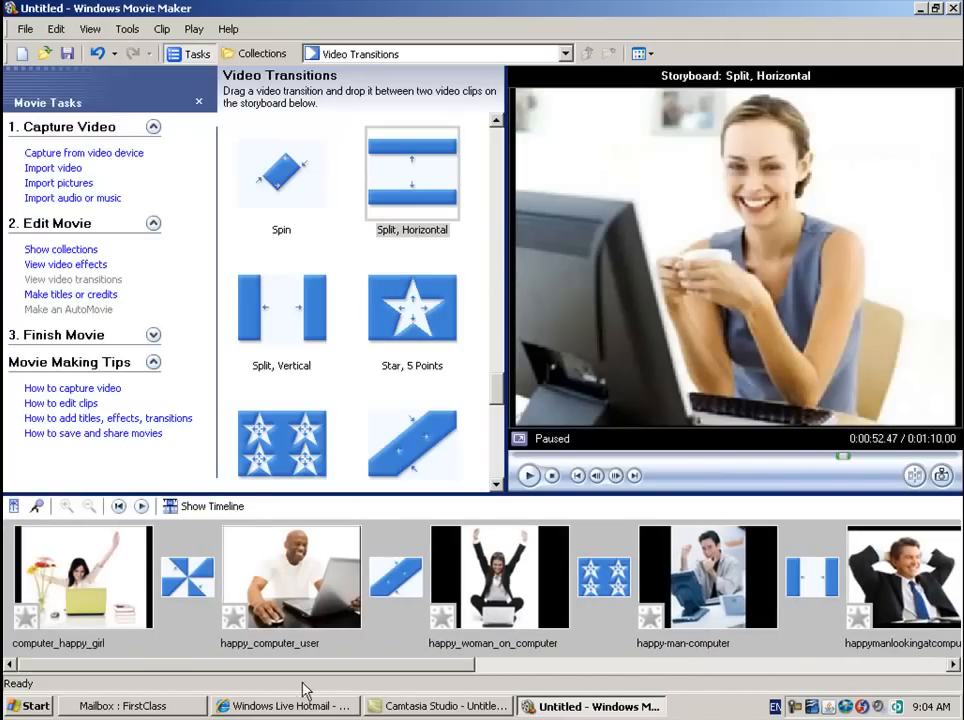
- Return to the timeline and trim the end of the cobrastyle clip back to the end of the last picture, about 0:01:02.47
left_click(210, 507)
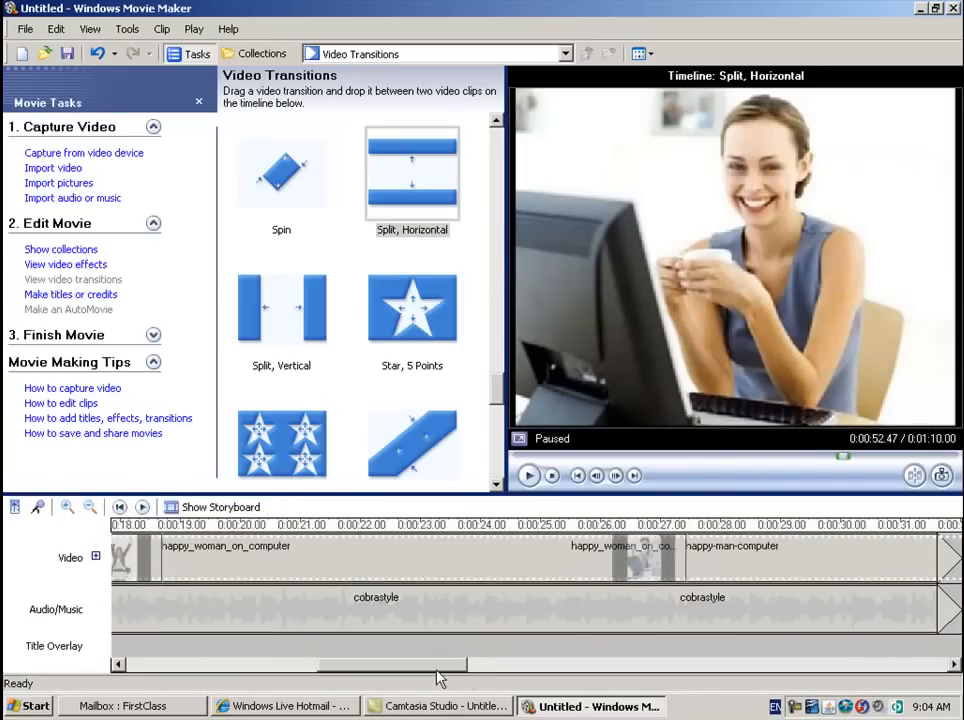
left_click_drag(435, 672, 850, 660)
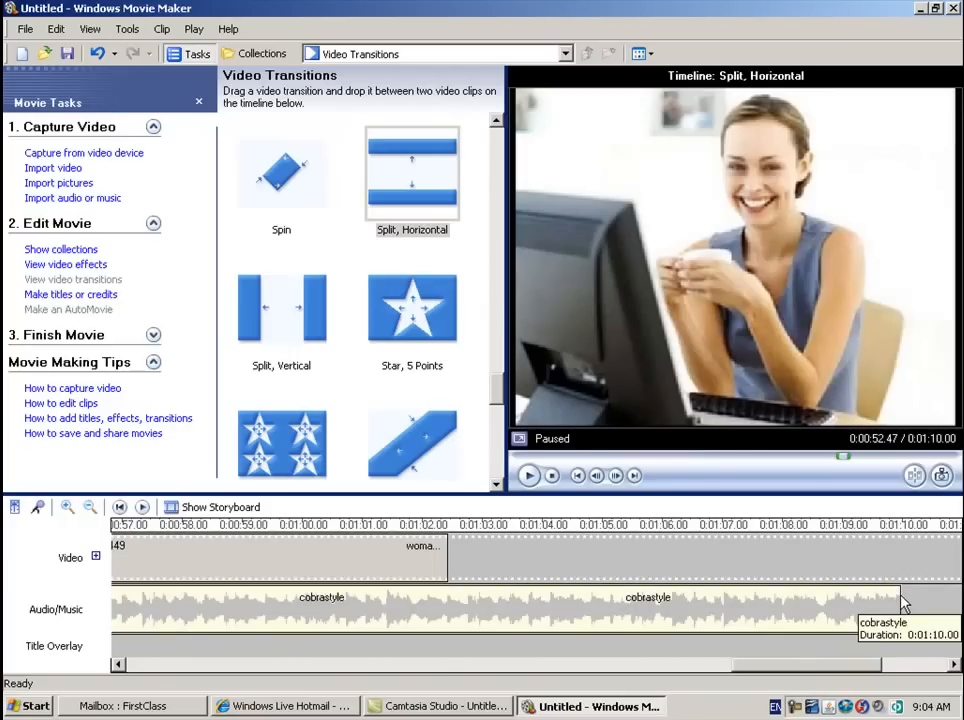
left_click(901, 598)
left_click_drag(899, 595, 446, 595)
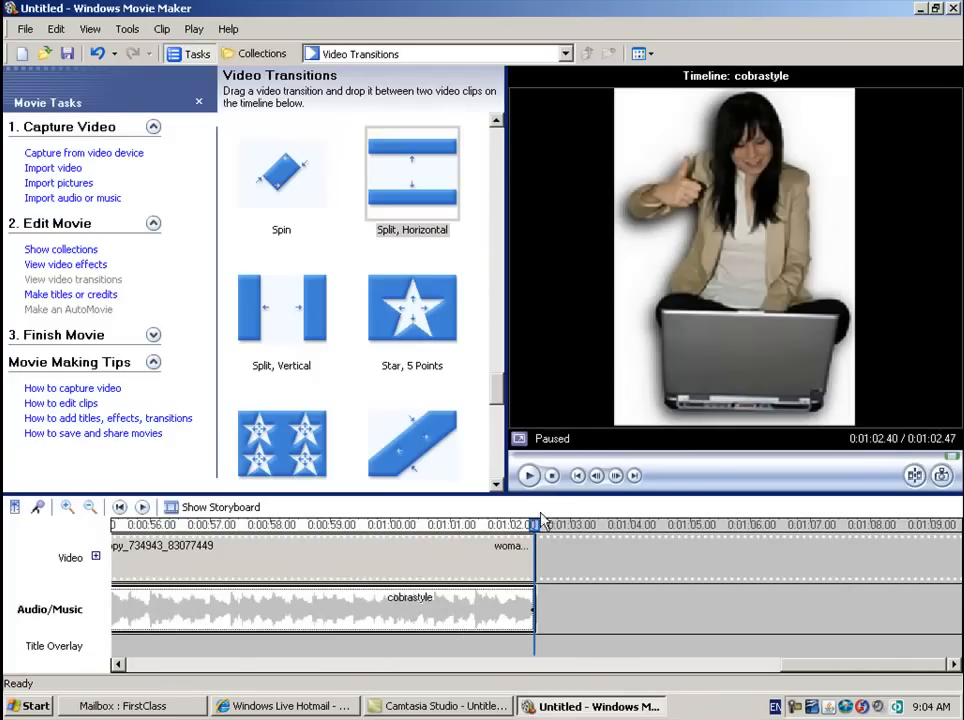
- Play the movie preview to check the transitions with the music, and pause it
left_click(530, 477)
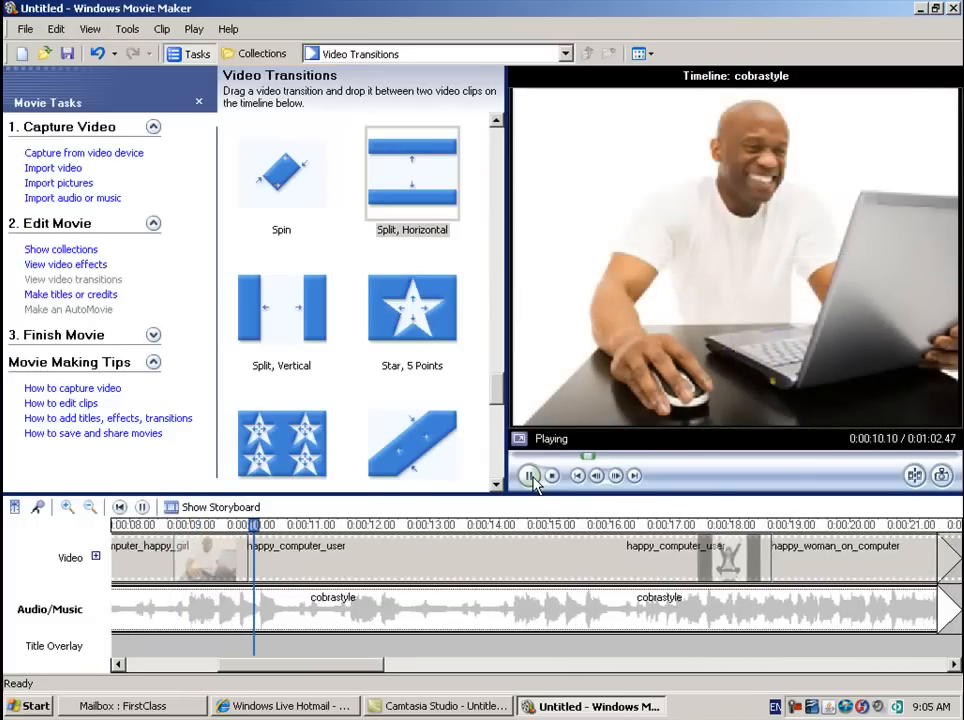
left_click(529, 476)
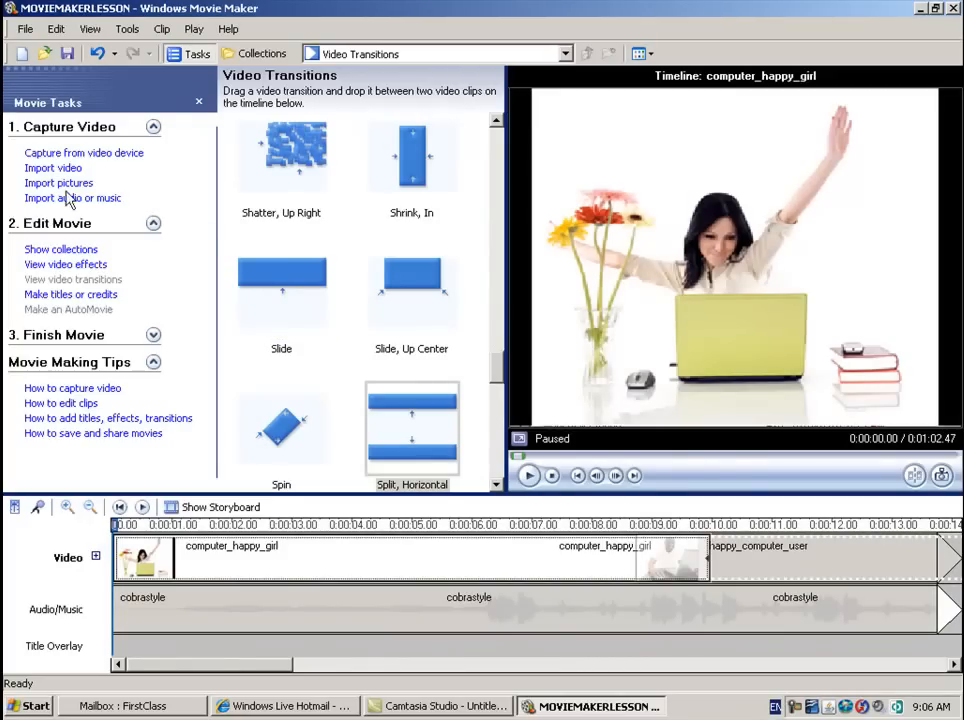
- Create a title at the beginning of the movie reading "When you know how to use them, computers can make you more productive!"
left_click(57, 295)
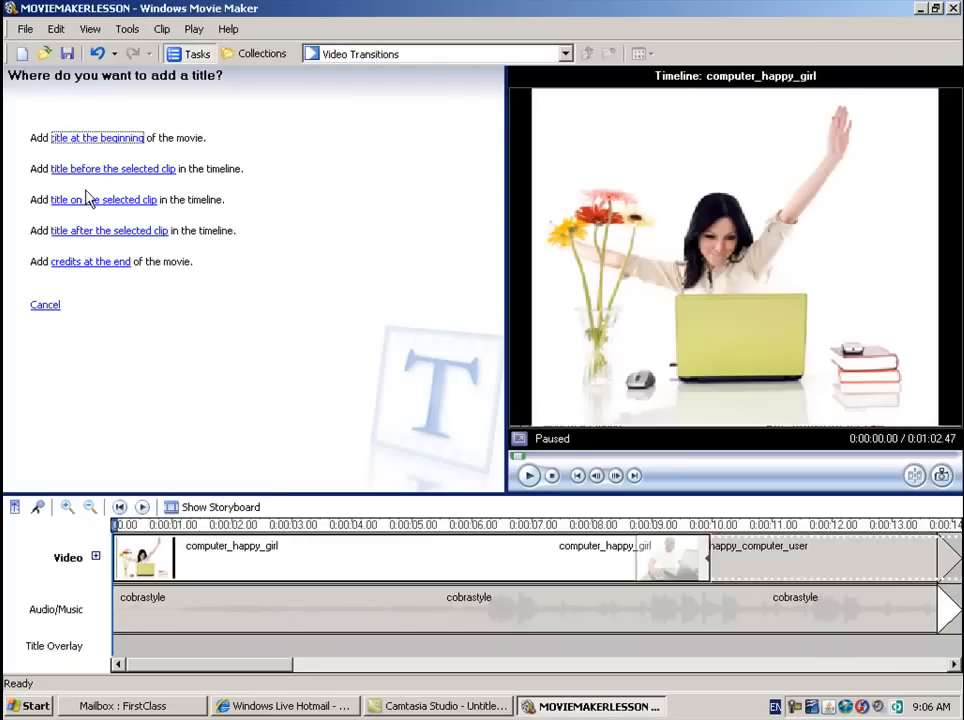
left_click(90, 146)
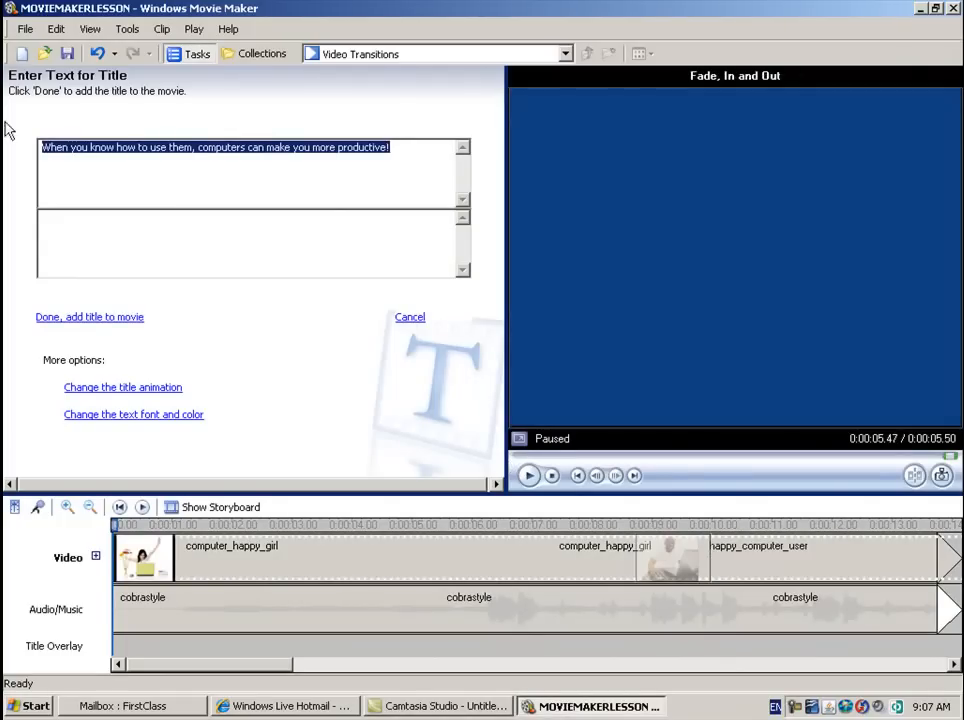
left_click(179, 152)
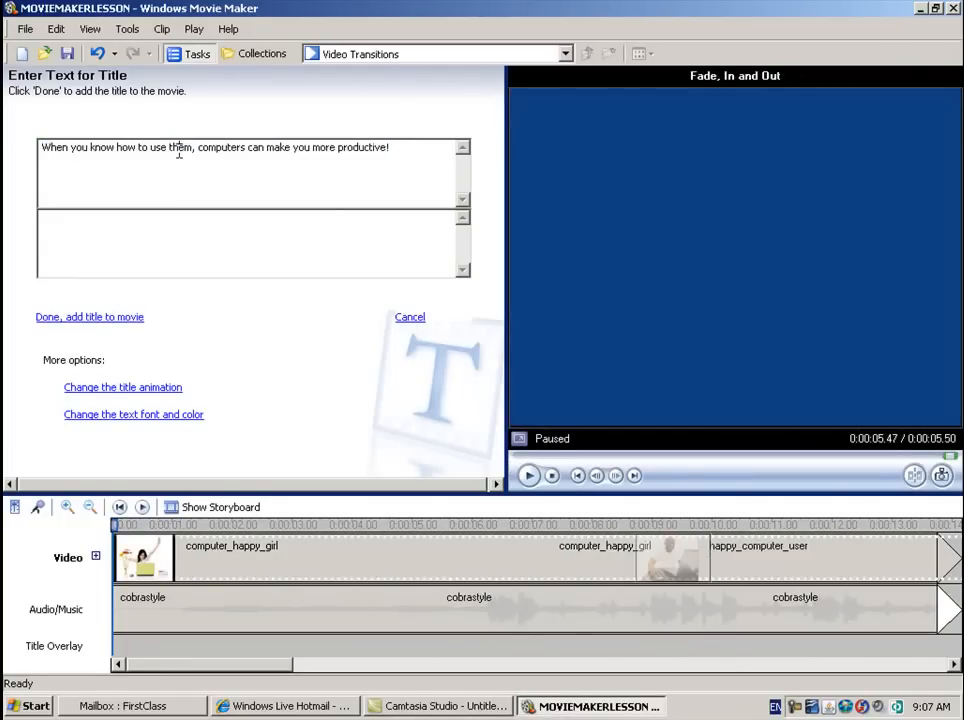
left_click_drag(43, 147, 427, 147)
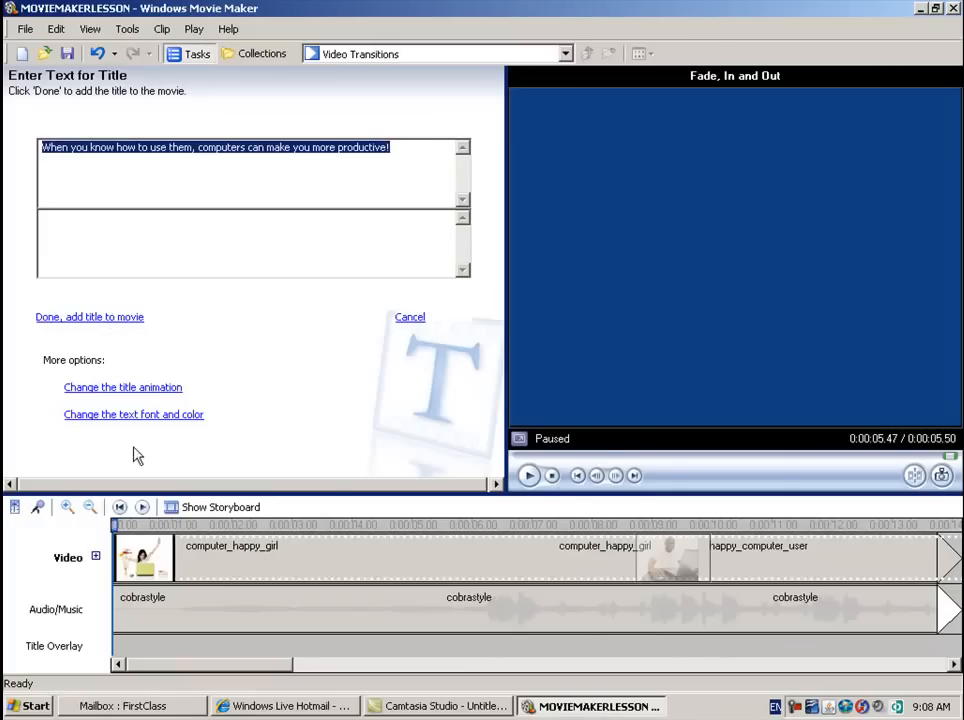
- Set the opening title's animation to Mirror and add the title to the movie
left_click(112, 390)
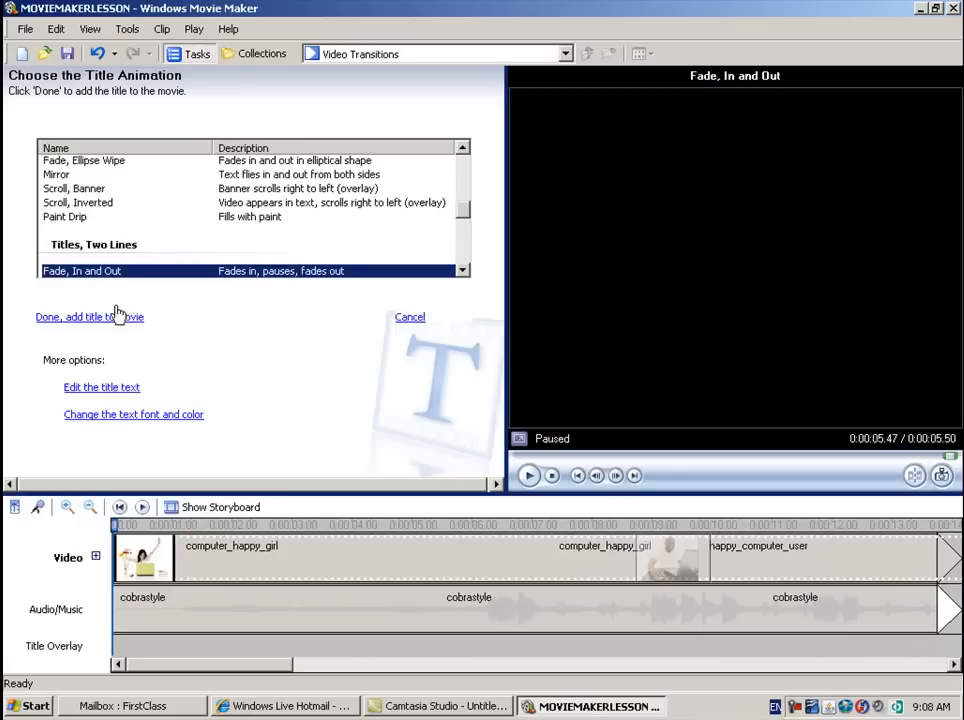
left_click(62, 163)
scroll(66, 197, "up", 1)
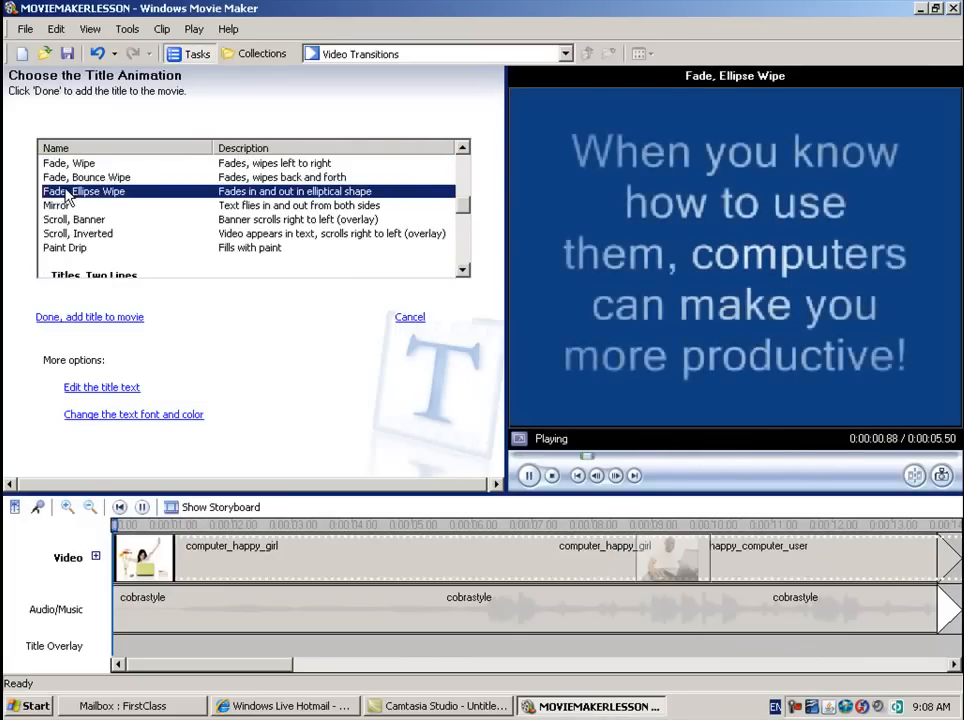
left_click(57, 207)
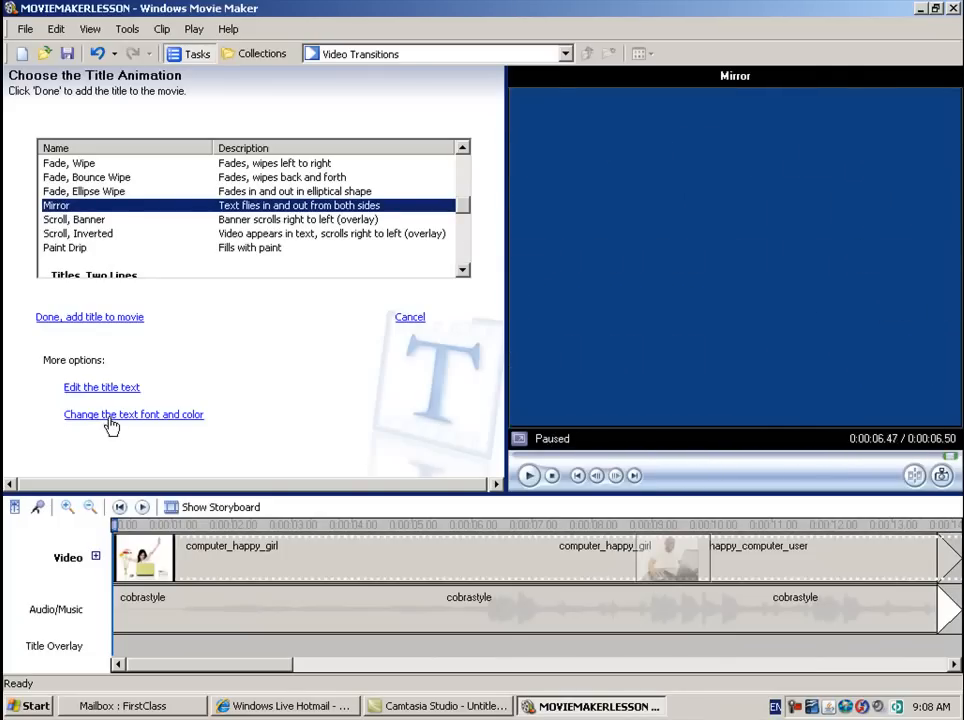
left_click(96, 318)
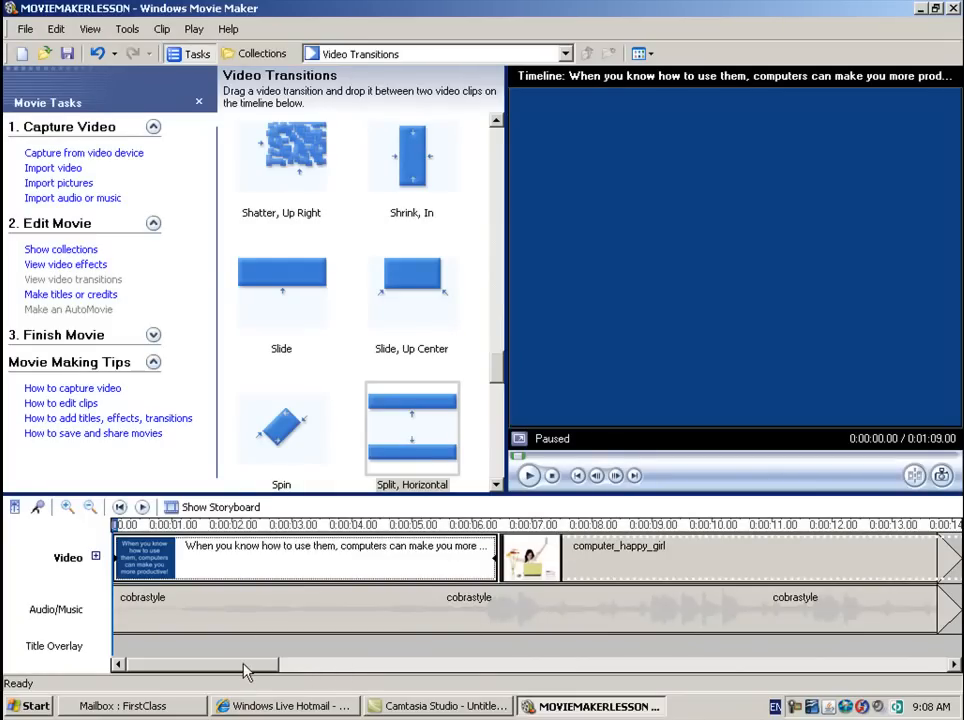
- Extend the end of the cobrastyle clip to 0:01:09 so it finishes together with the last picture
left_click_drag(246, 672, 877, 661)
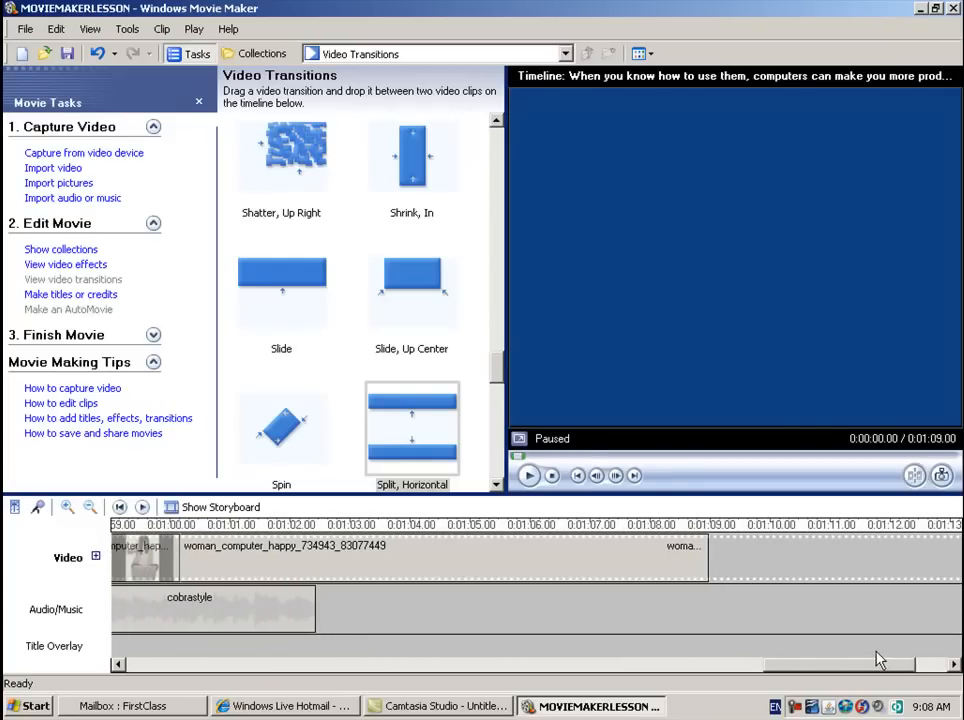
left_click(314, 598)
left_click_drag(314, 597, 707, 594)
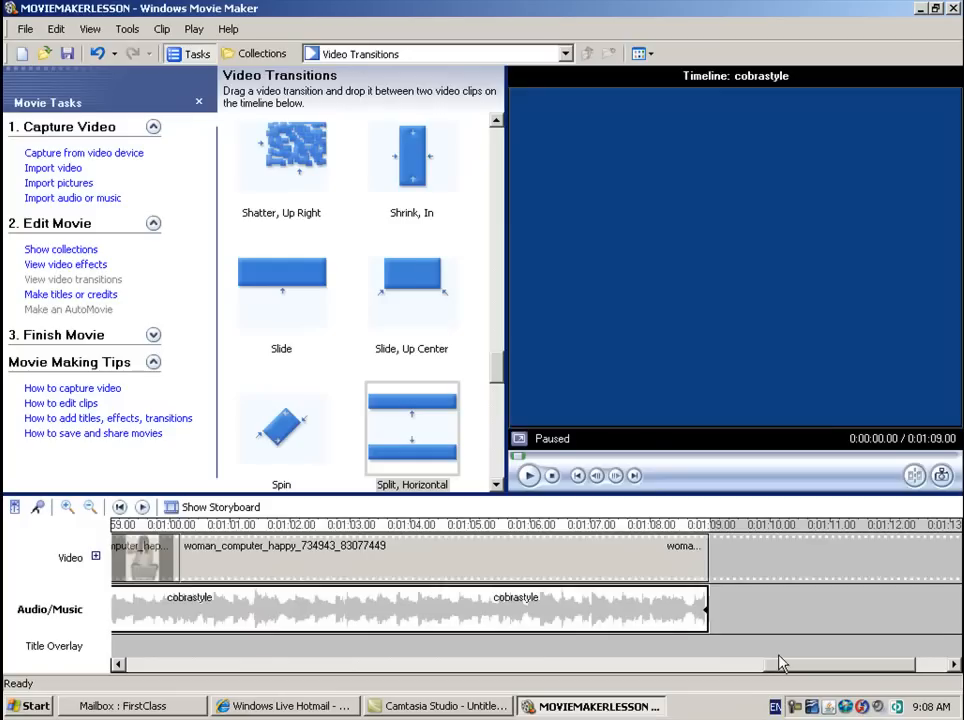
left_click(779, 664)
left_click_drag(298, 668, 248, 668)
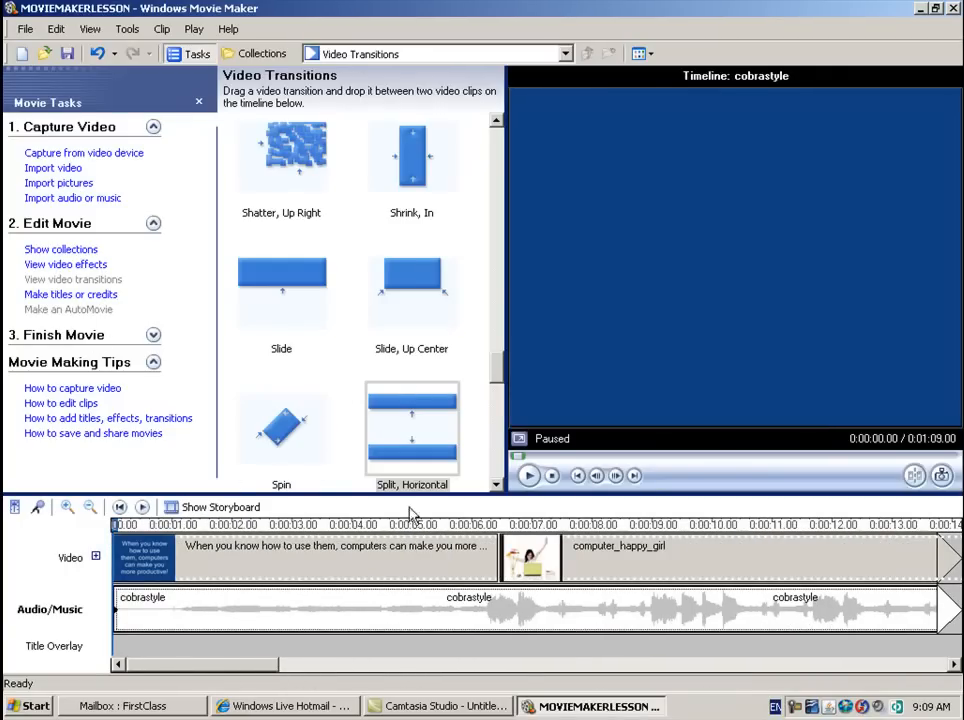
- Create a title on the computer_happy_girl clip reading "One of our happy clients!"
left_click(568, 555)
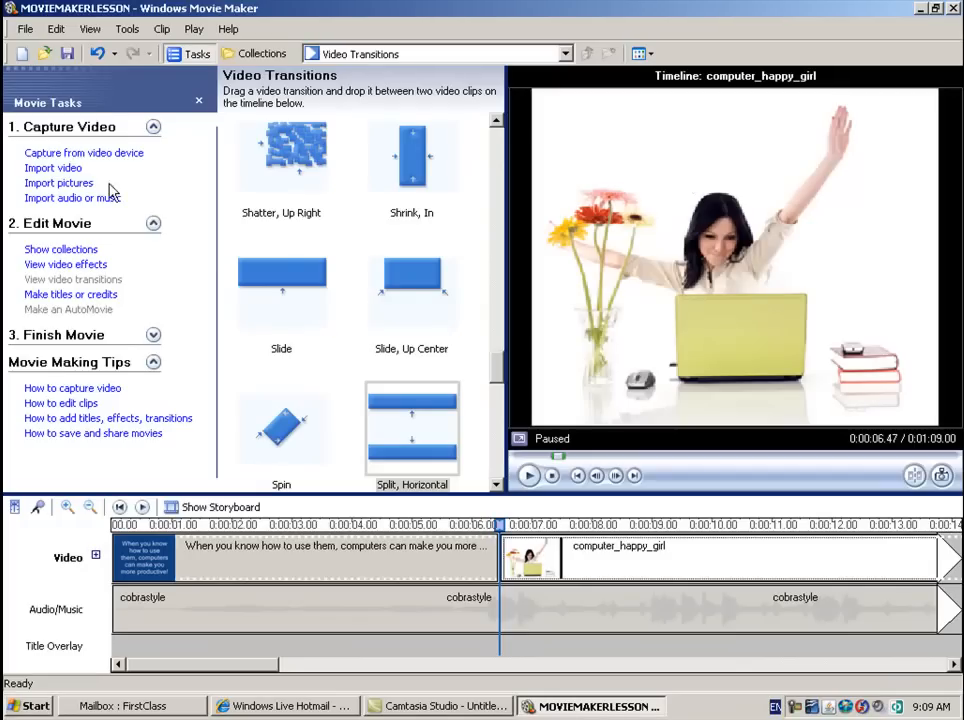
left_click(77, 294)
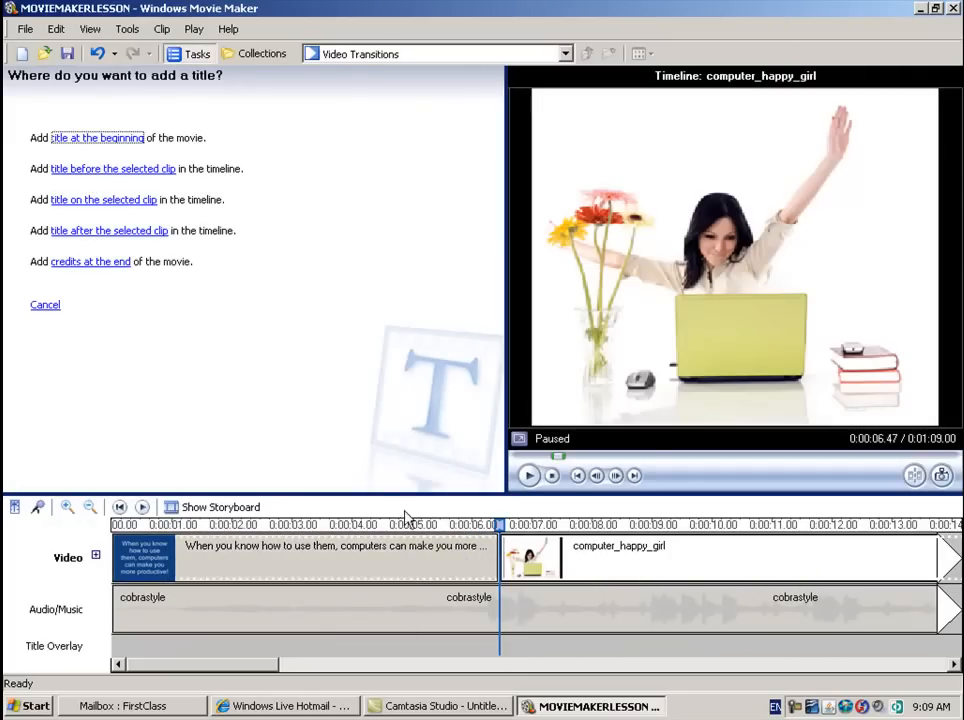
left_click(100, 201)
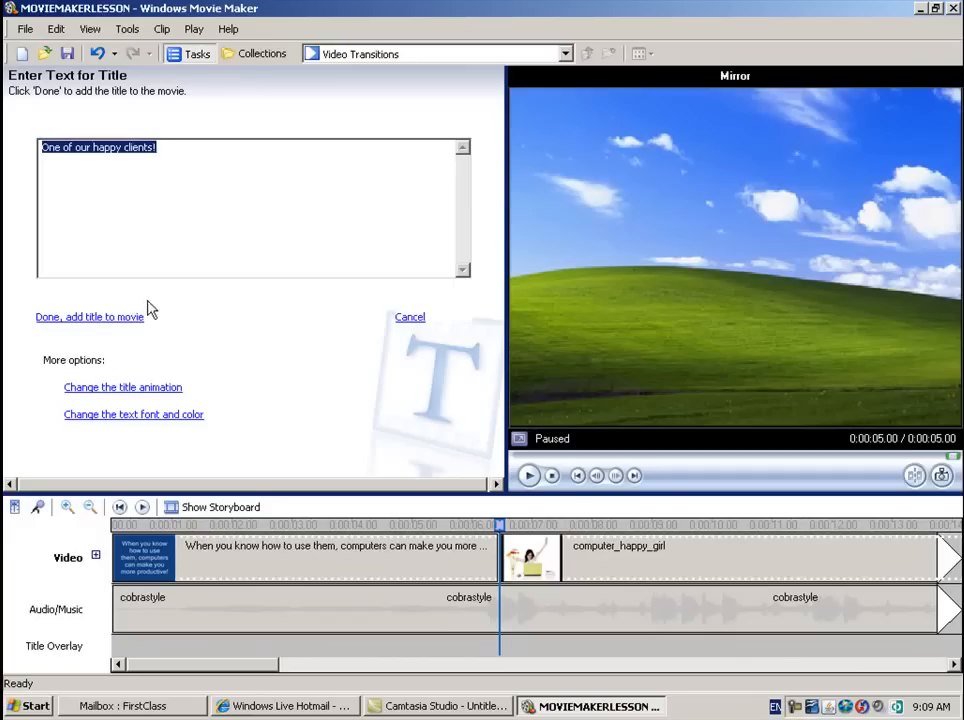
- Reduce the overlay title's text size until it fits on one line, with the text position centred
left_click(125, 418)
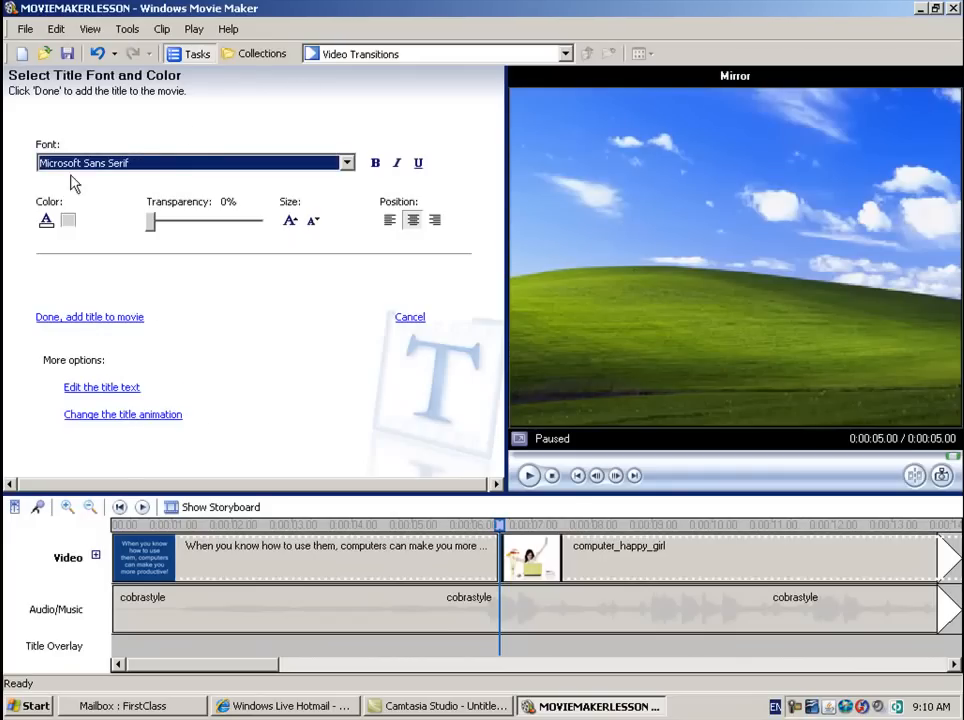
left_click(313, 224)
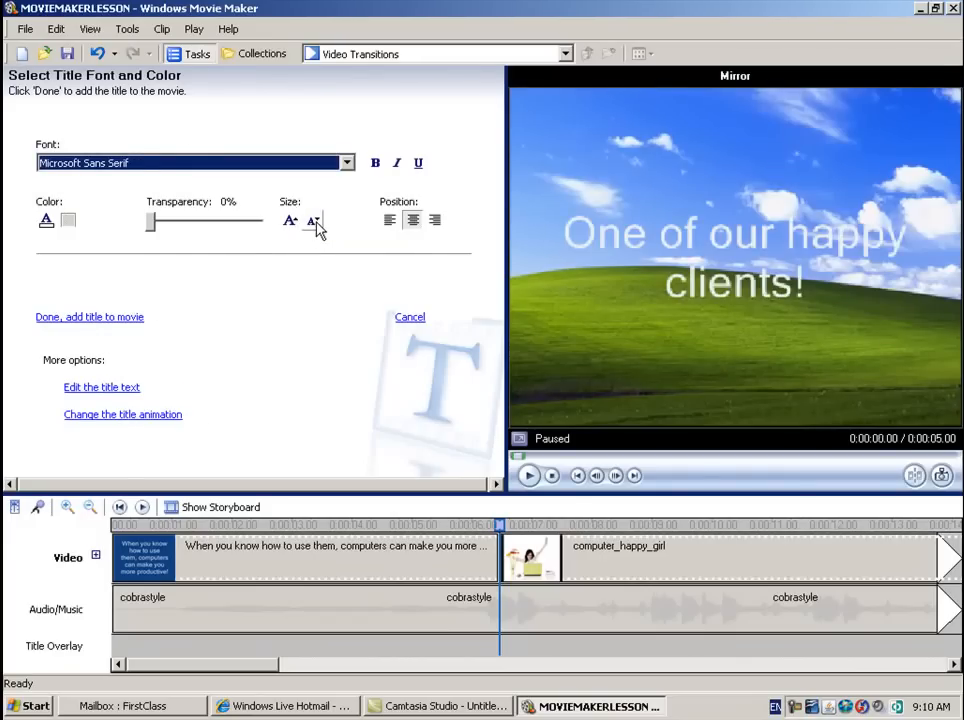
left_click(315, 225)
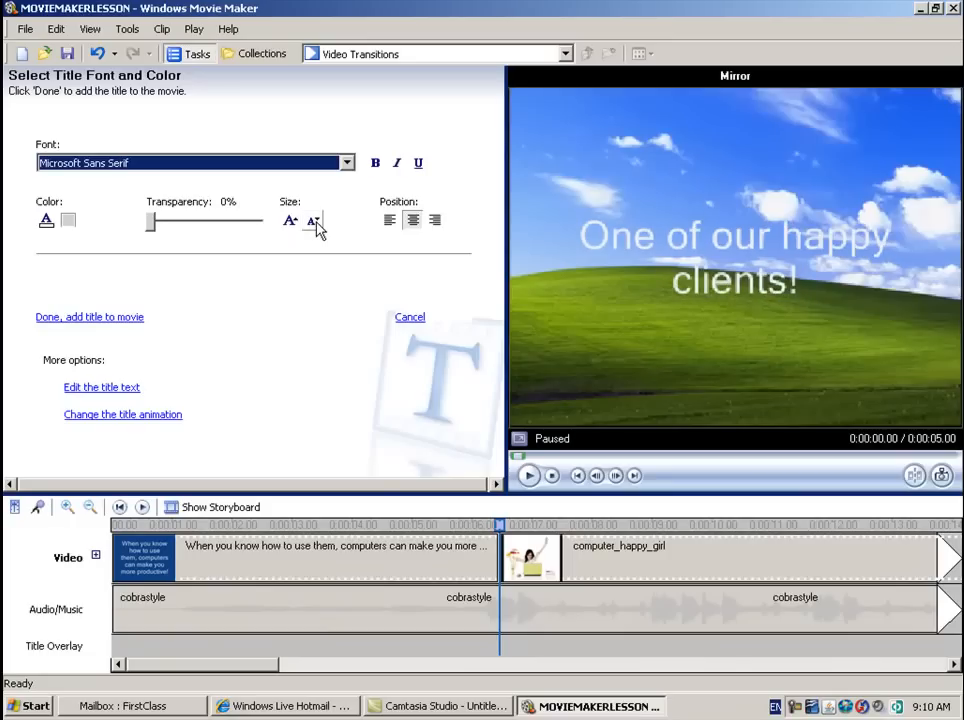
left_click(315, 225)
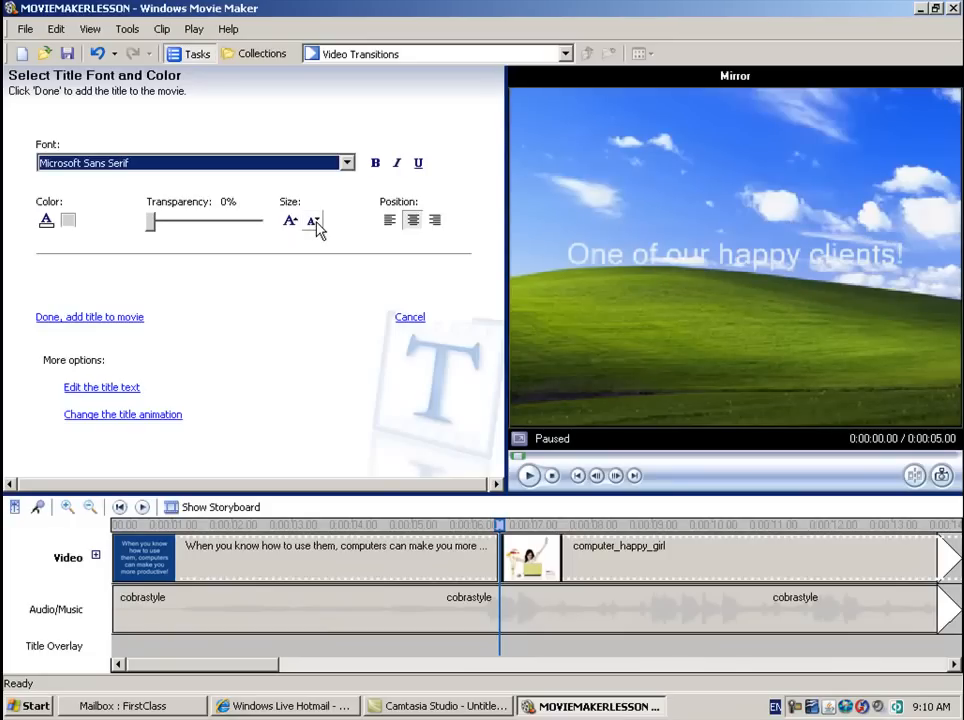
left_click(413, 222)
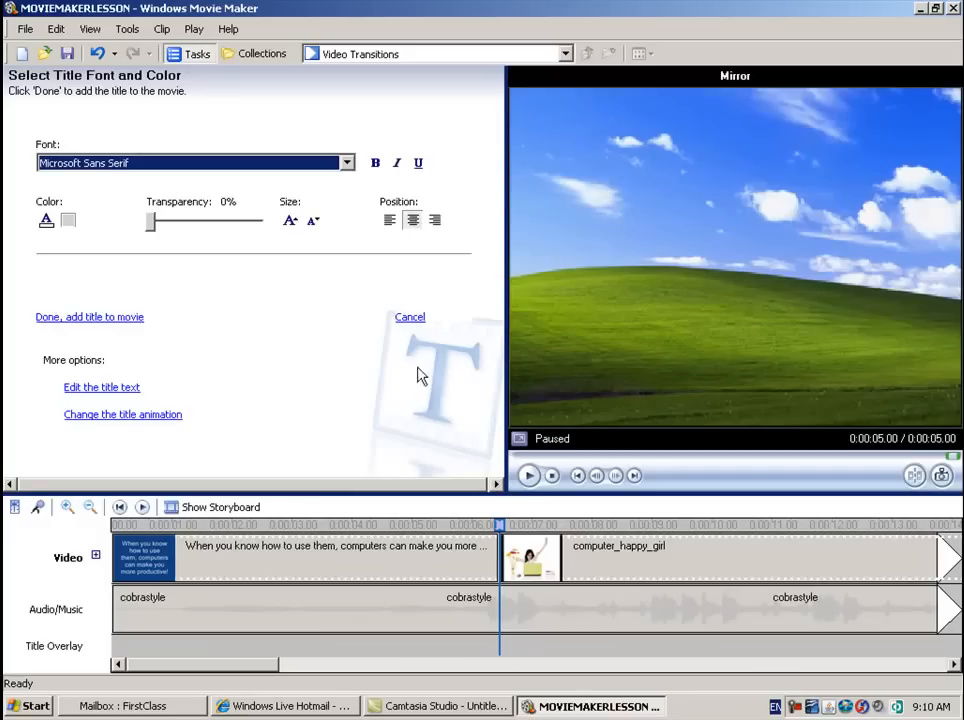
- Add the overlay title to the movie and preview how it plays over the computer_happy_girl clip
left_click(90, 318)
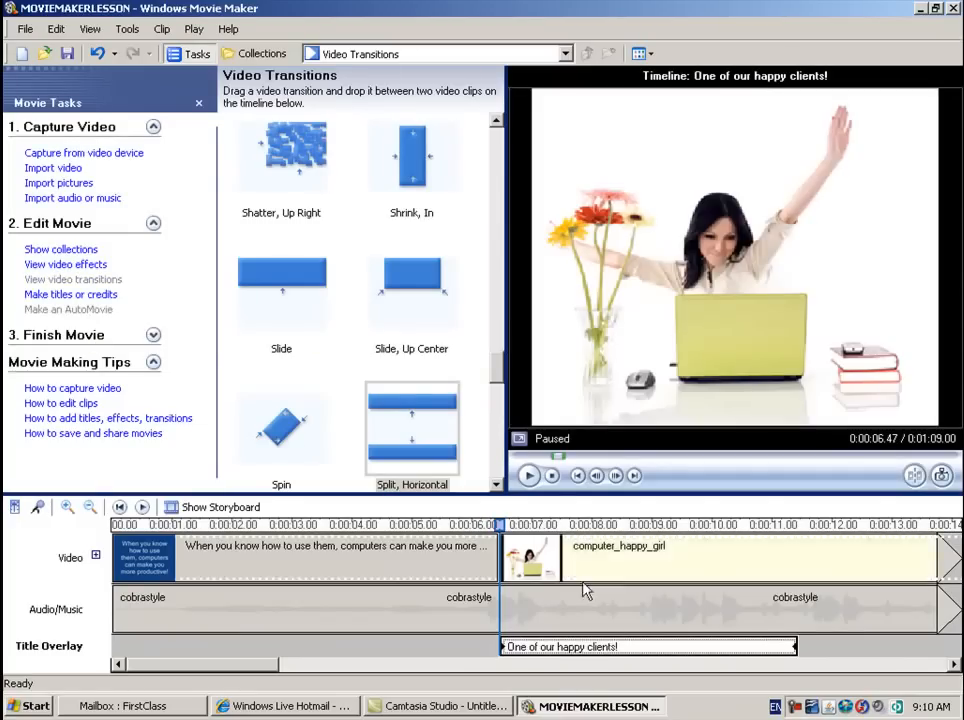
left_click(529, 476)
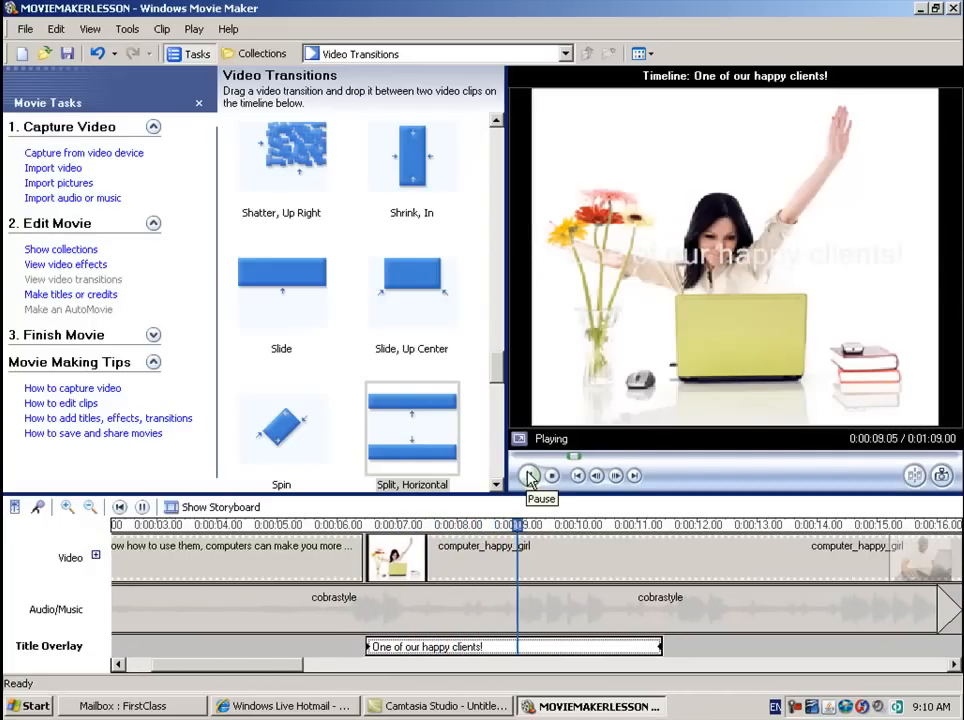
left_click(529, 476)
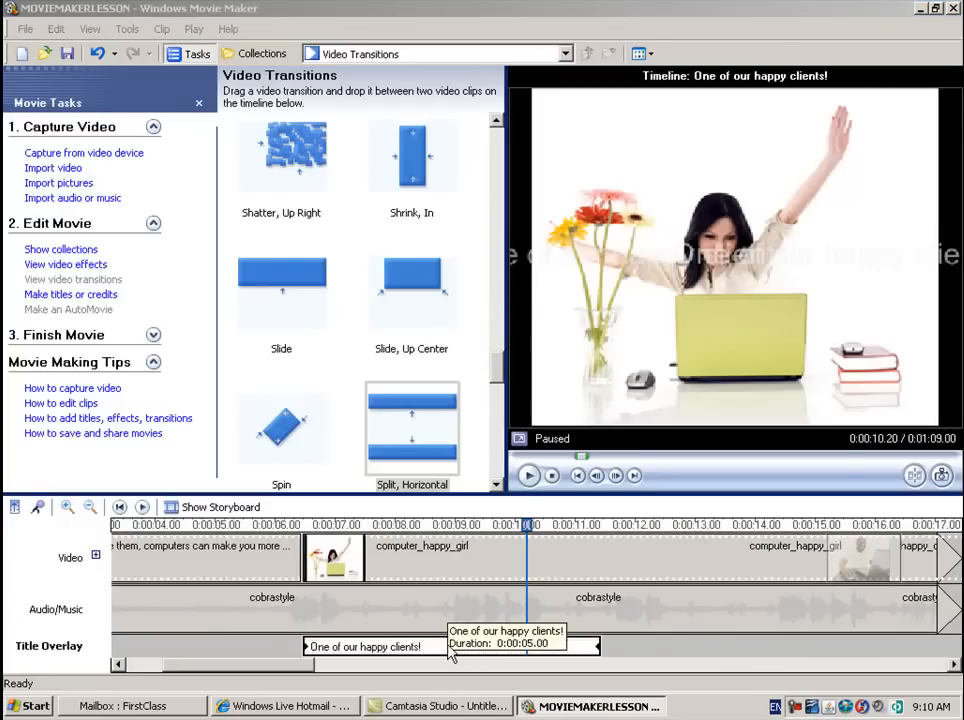
- Edit the "One of our happy clients!" overlay title and set its text color to black
right_click(428, 648)
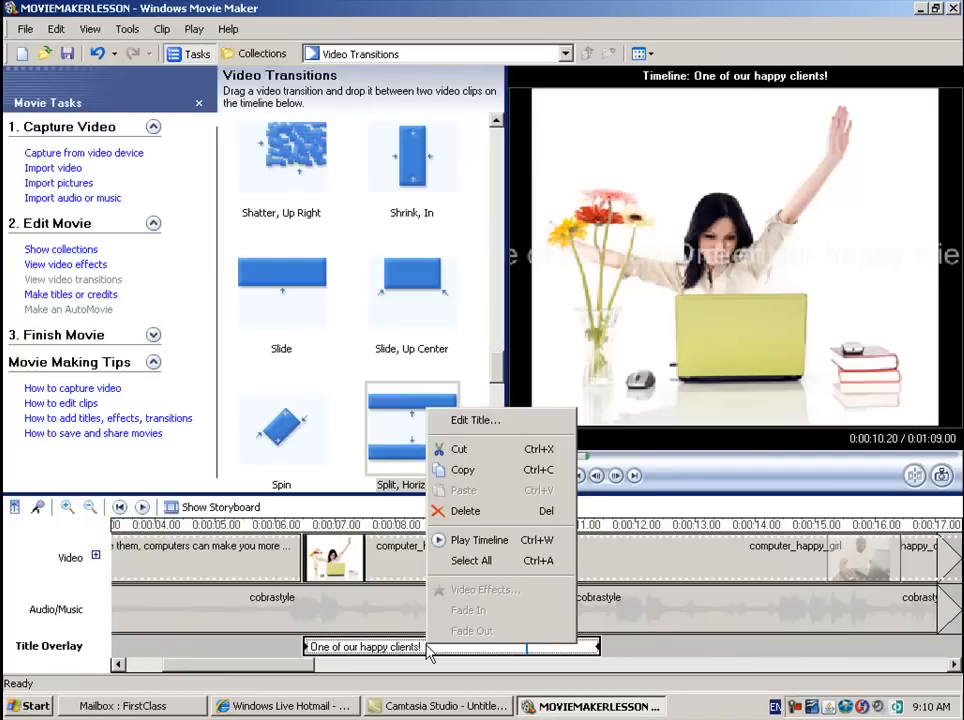
left_click(468, 420)
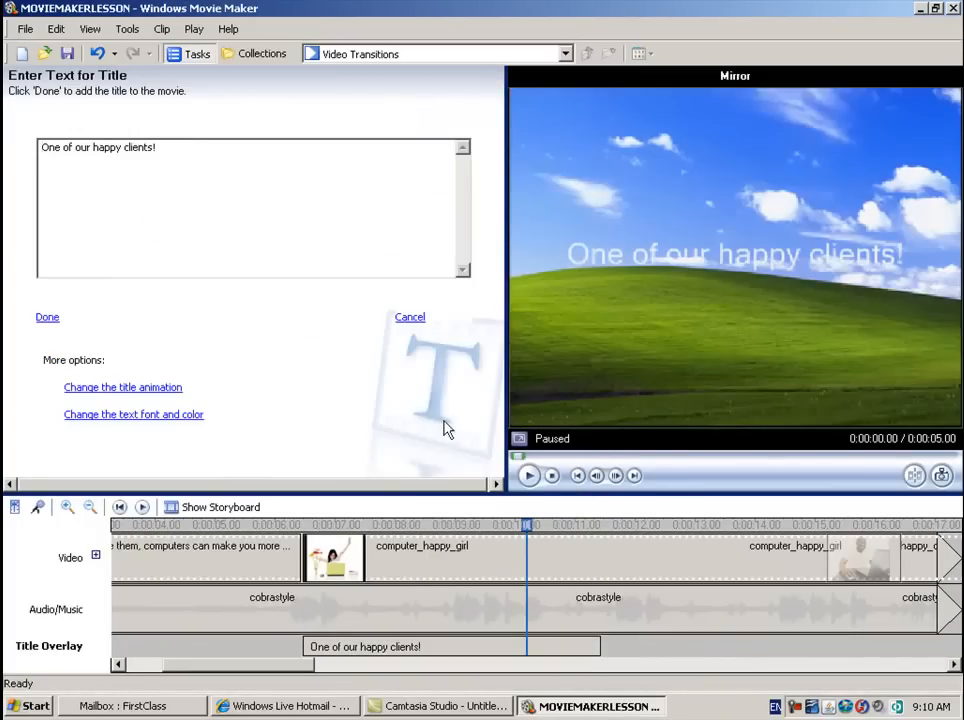
left_click(142, 418)
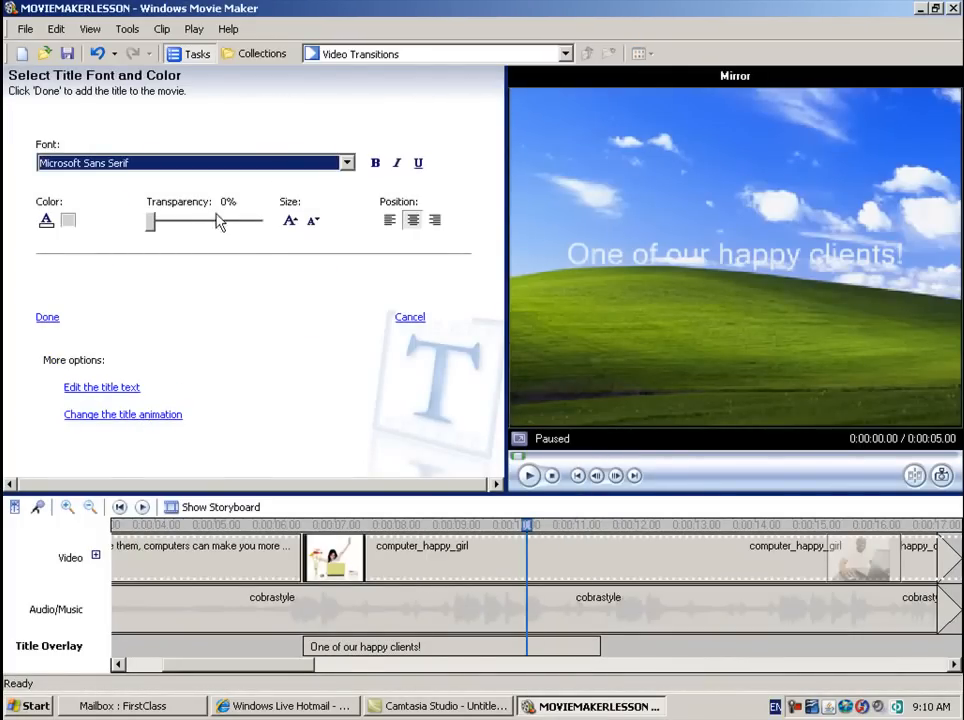
left_click(46, 221)
left_click(25, 173)
left_click(42, 301)
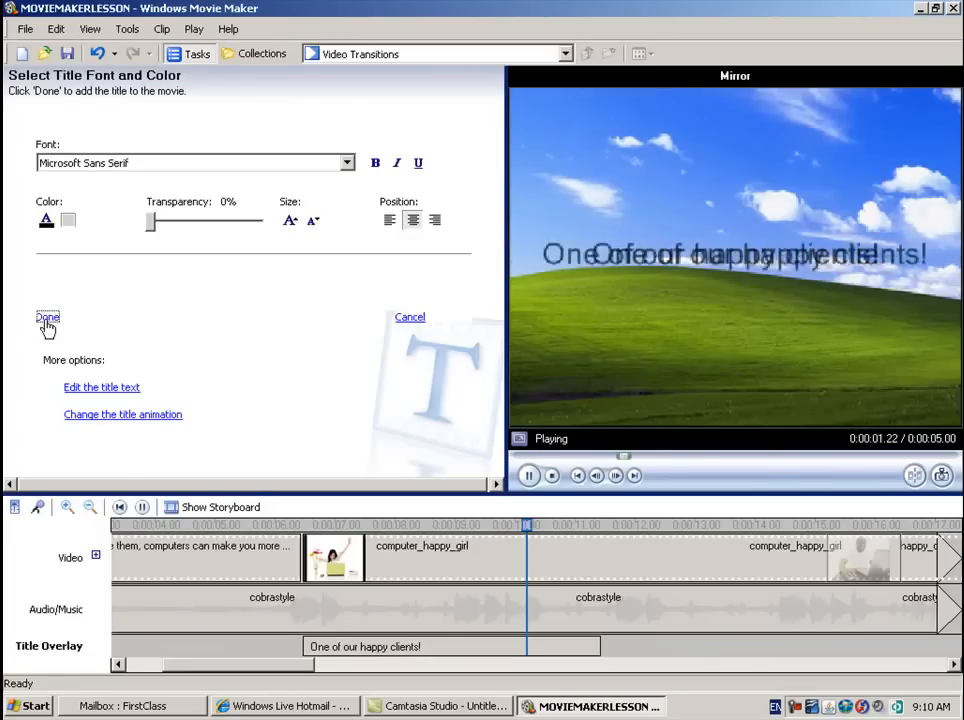
left_click(47, 319)
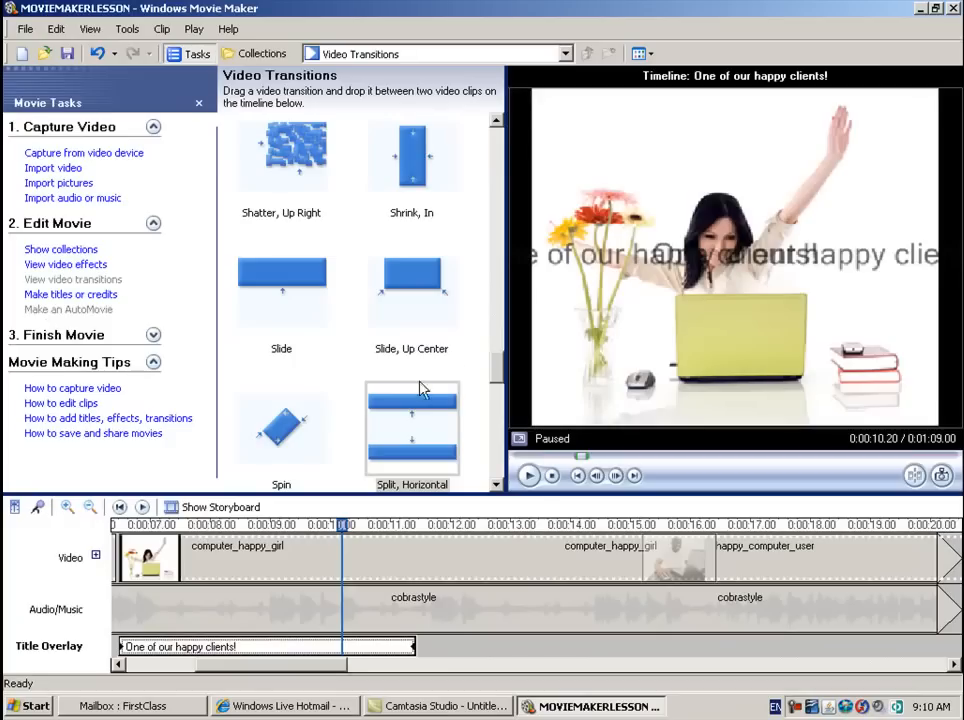
- Replay the computer_happy_girl clip to check the recolored overlay title, then pause playback
left_click(529, 476)
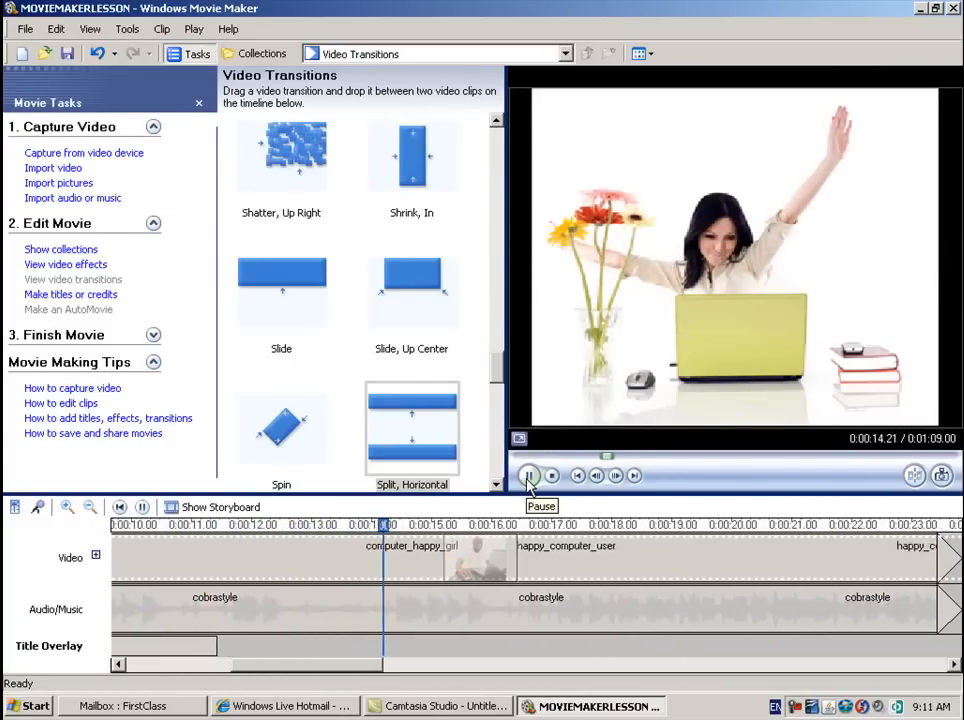
left_click(581, 476)
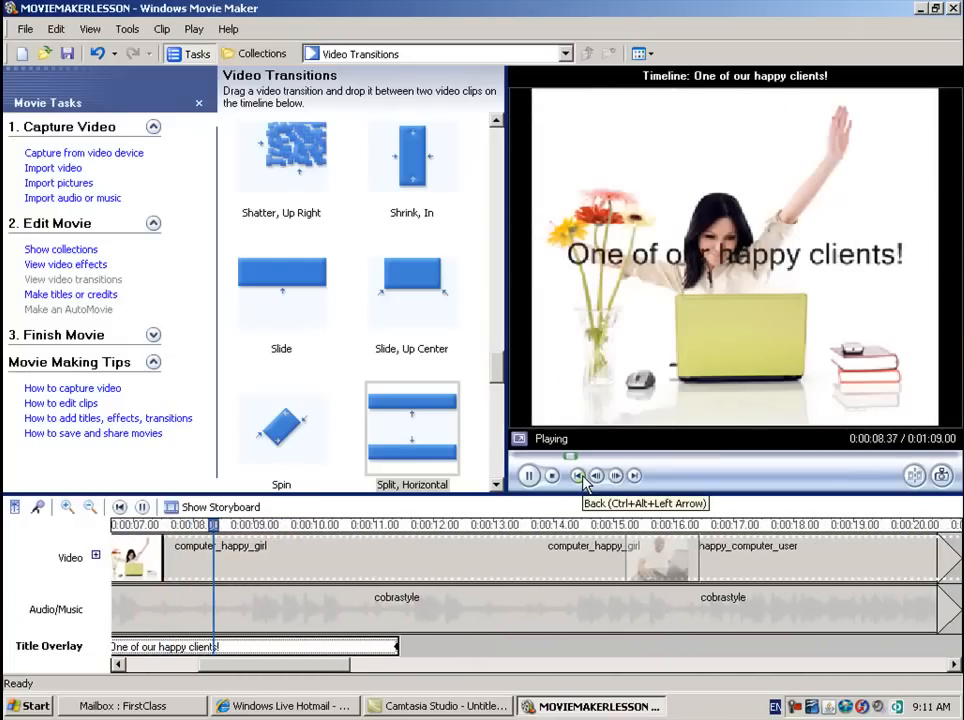
left_click(531, 477)
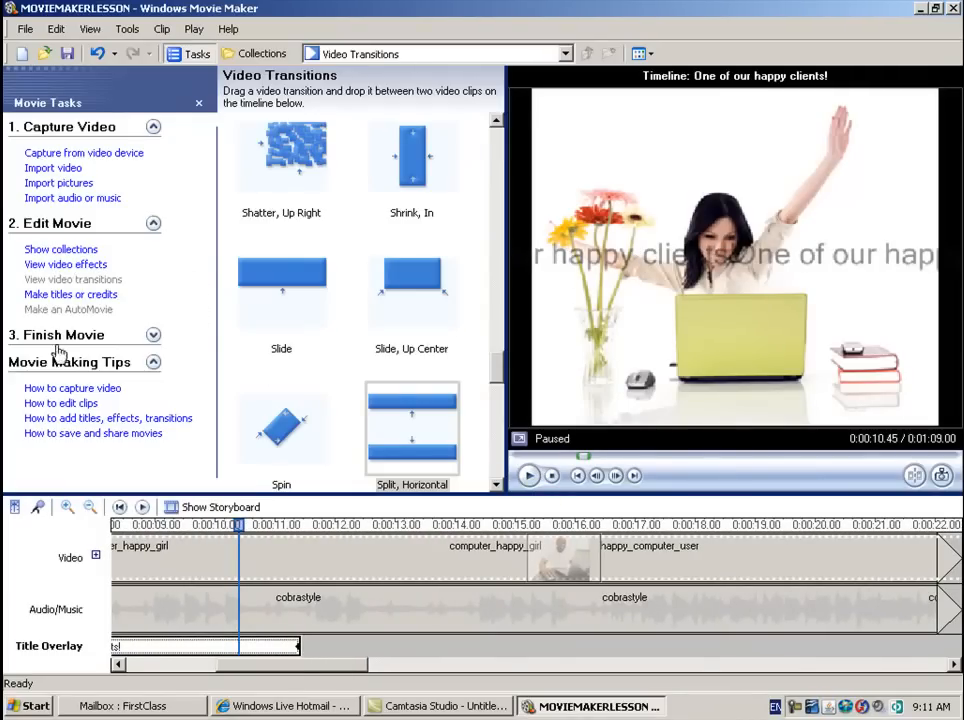
- Add a title after the computer_happy_girl clip reading "This will show up between clips."
left_click(48, 296)
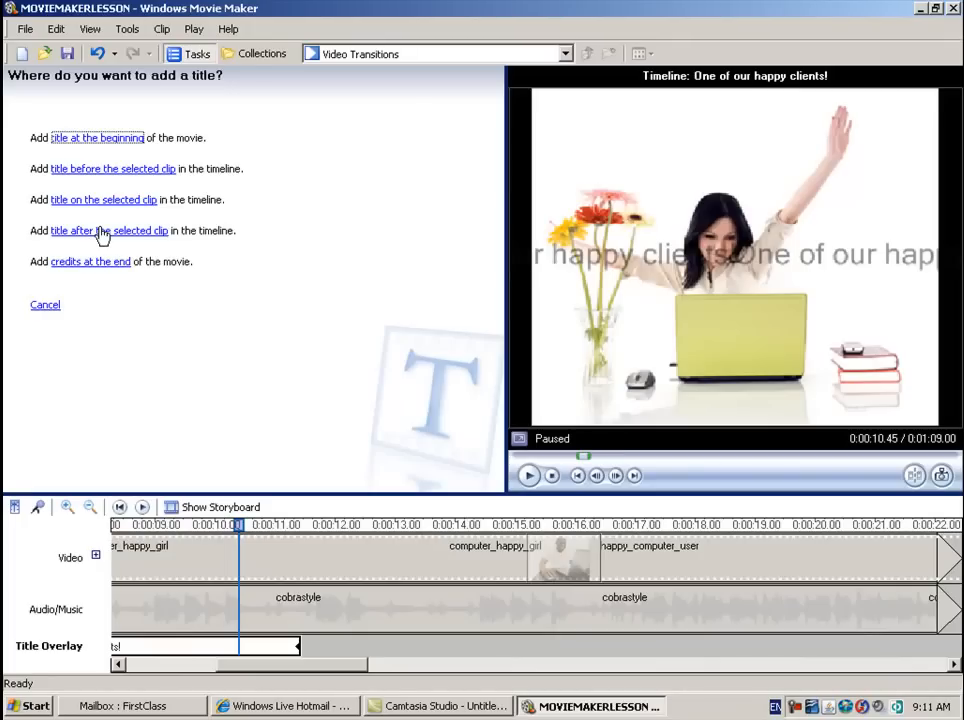
left_click(102, 232)
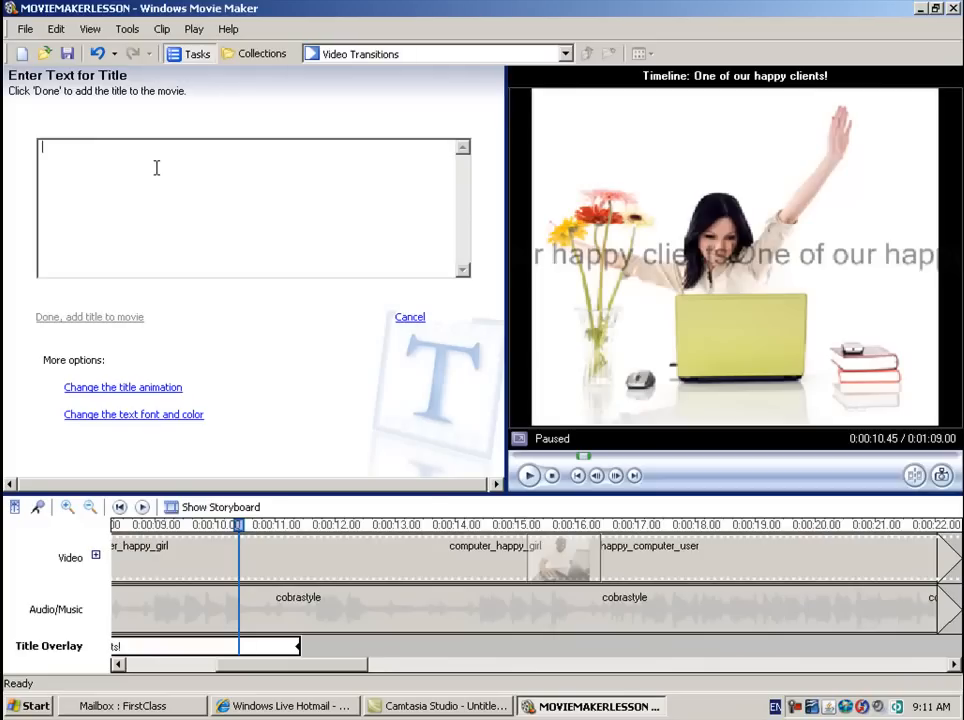
type("T")
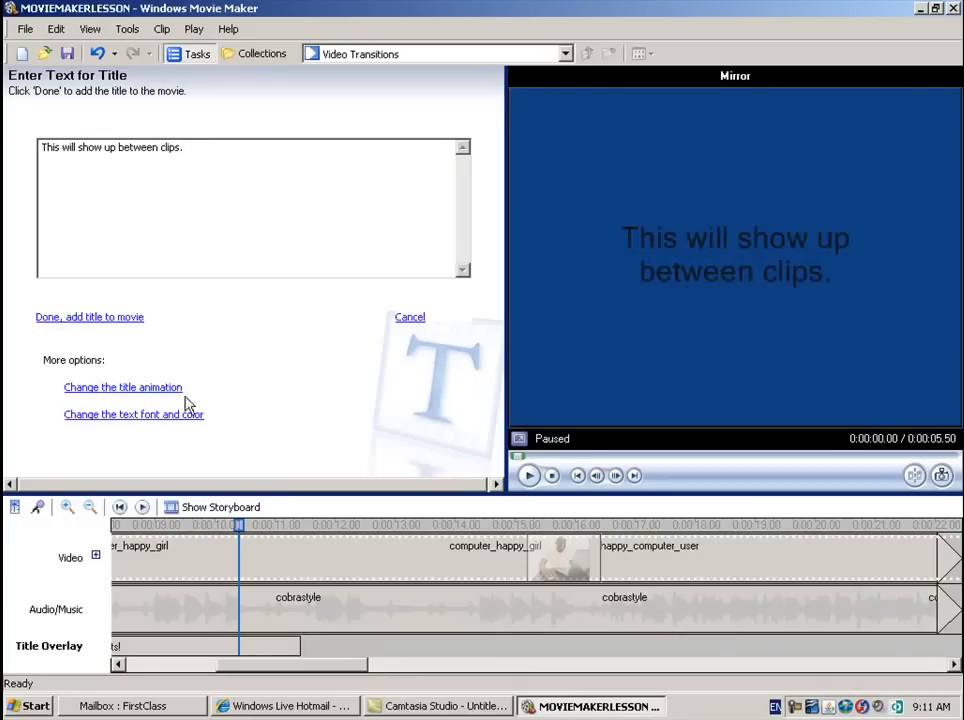
left_click(129, 318)
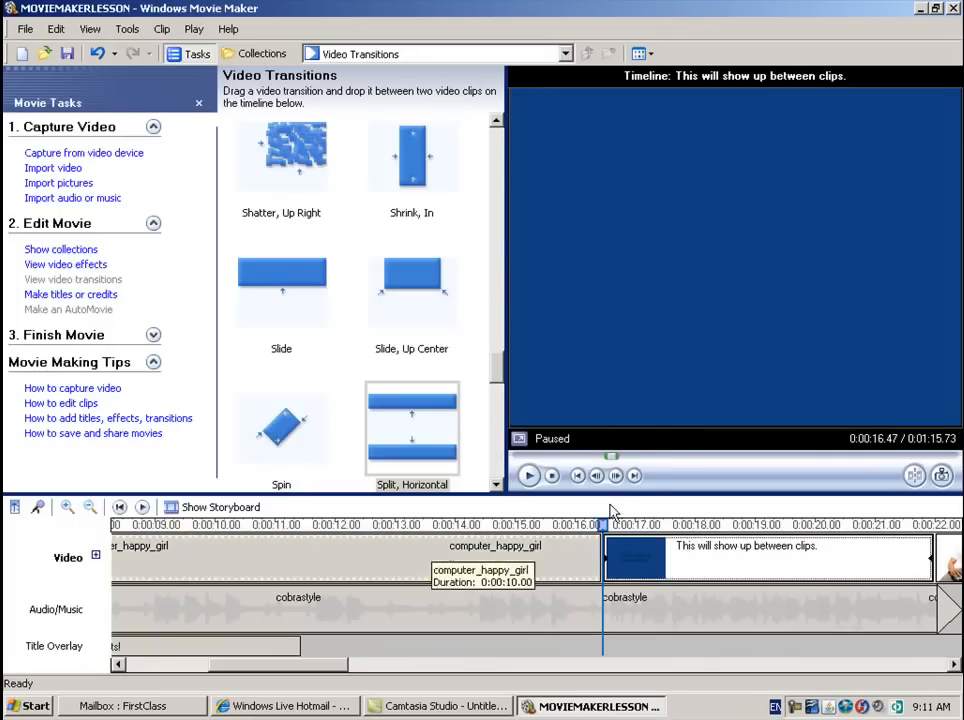
- Preview the new title between the two picture clips, and view the title placement options without adding another title
left_click(598, 476)
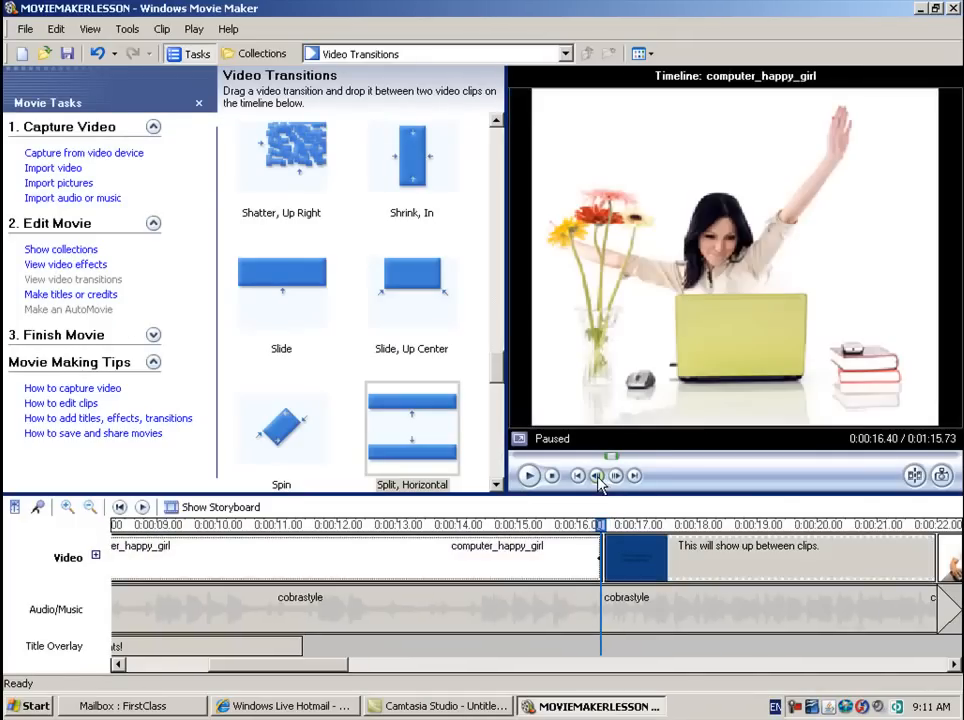
left_click(529, 477)
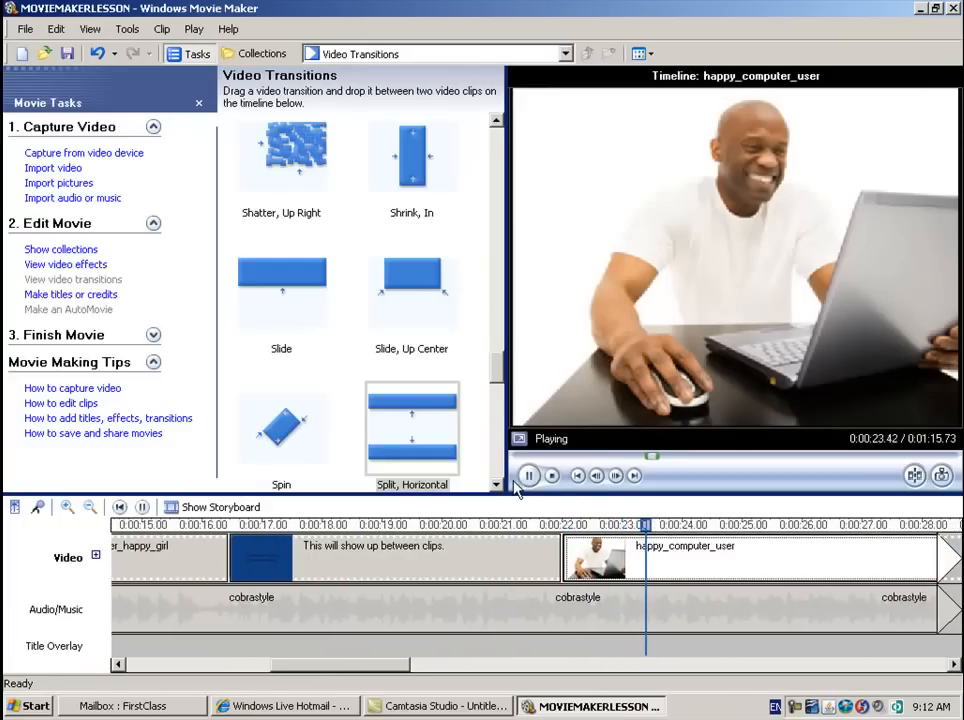
left_click(529, 477)
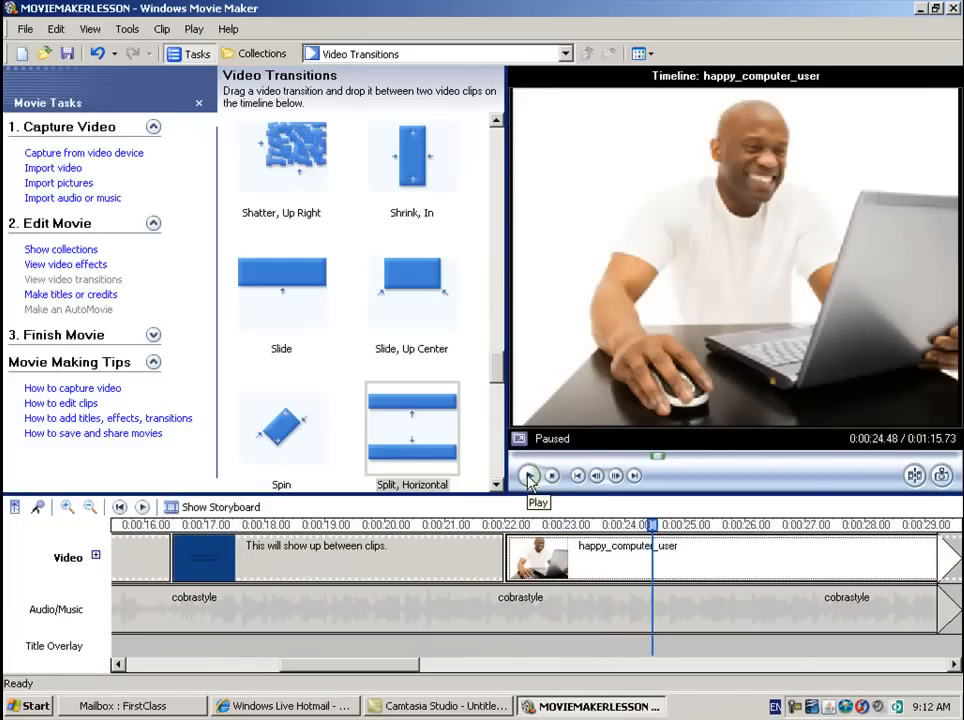
left_click(92, 296)
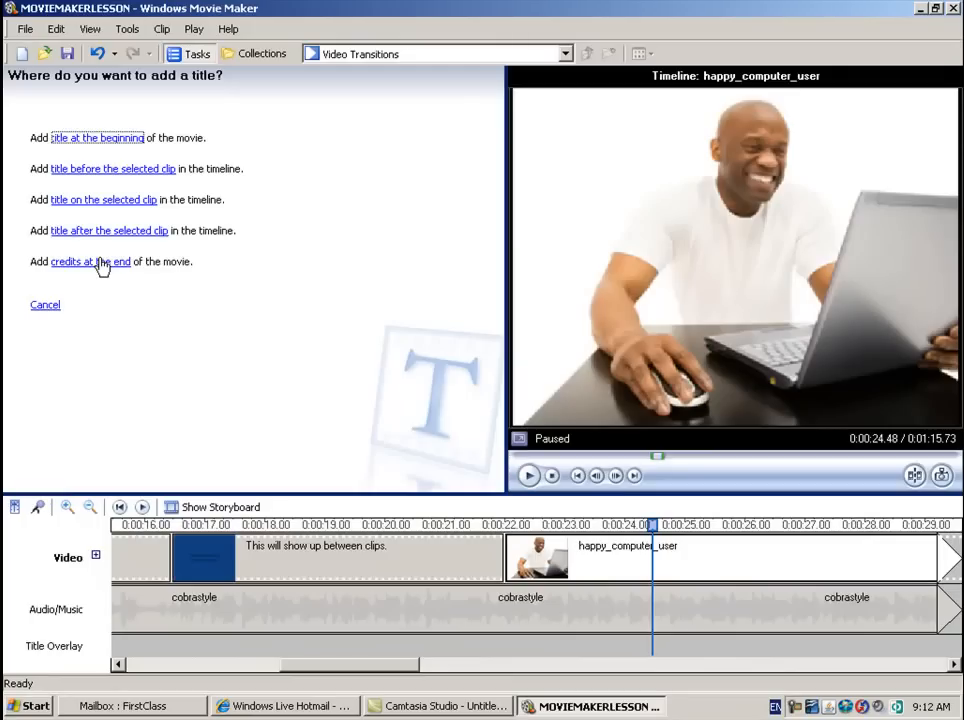
left_click(47, 306)
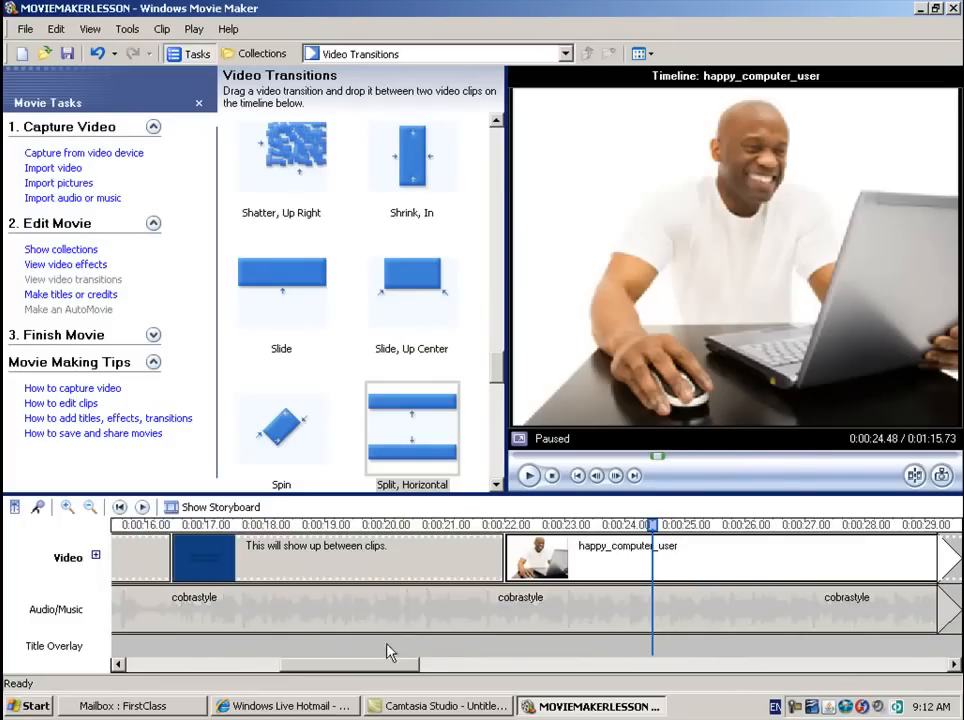
- Return to the beginning of the timeline view and display the imported clips in Collections
left_click_drag(378, 676, 213, 669)
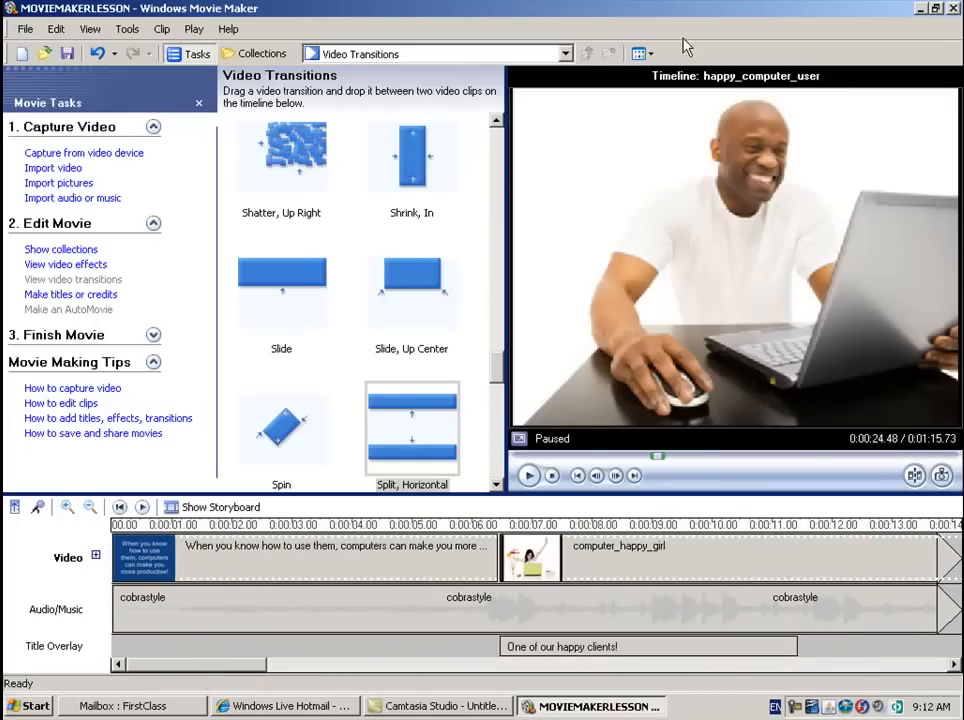
left_click(560, 55)
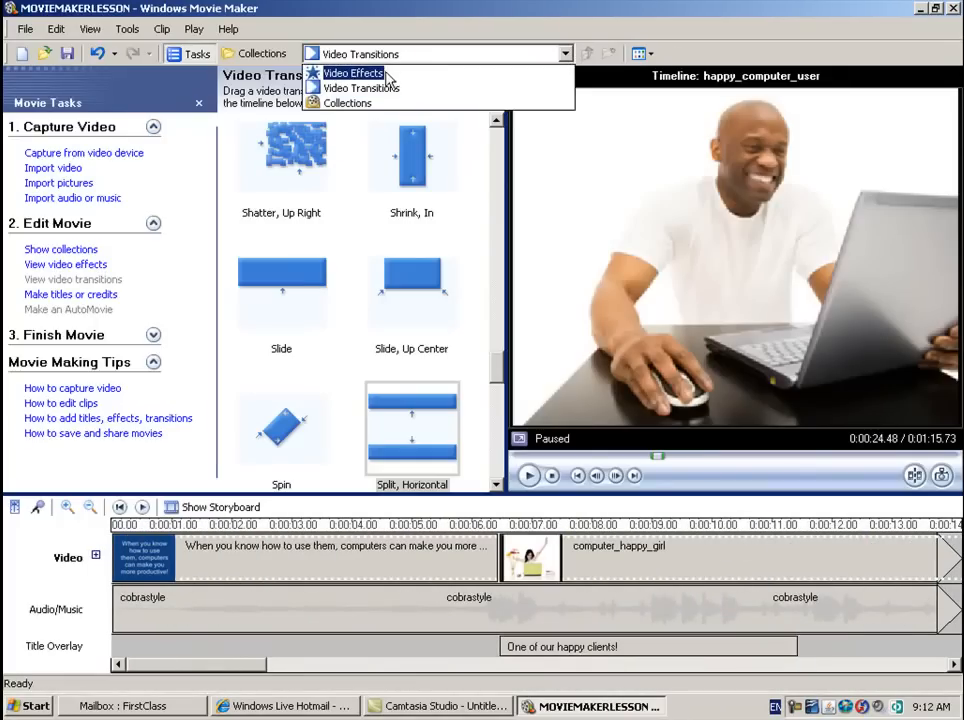
left_click(350, 103)
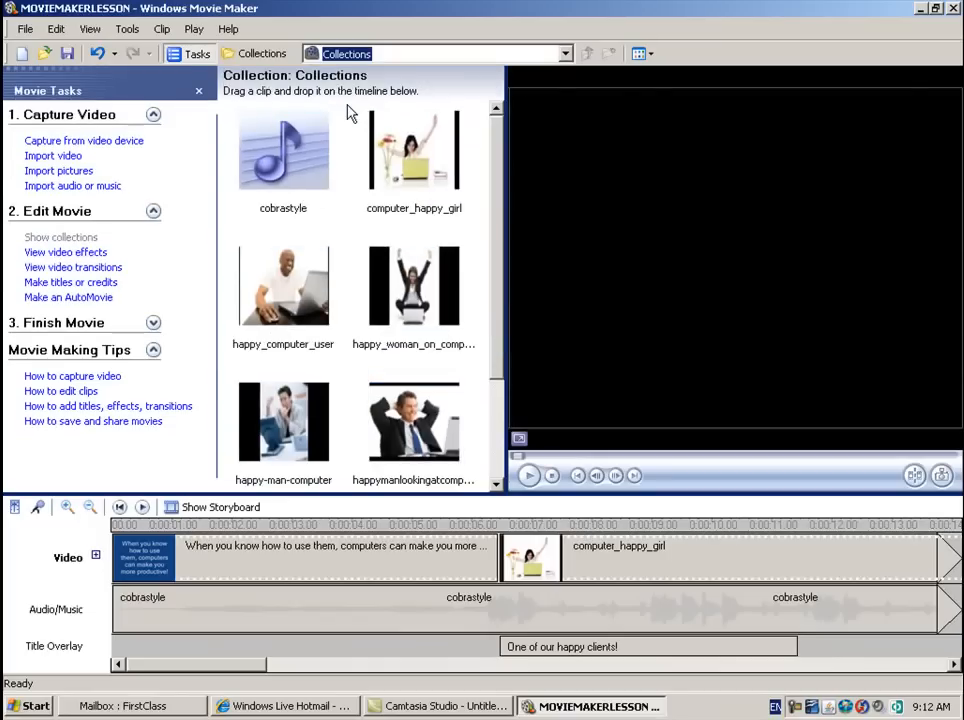